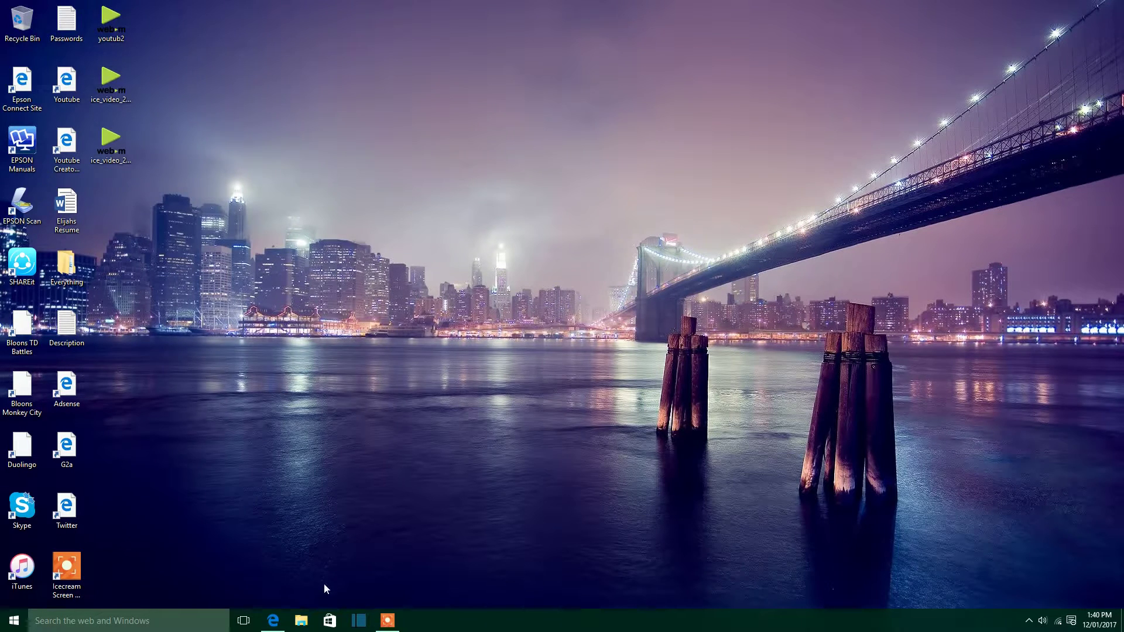
Step: Browse File Explorer to Videos > Youtube > Finished to list the Youtube demo video
left_click(381, 621)
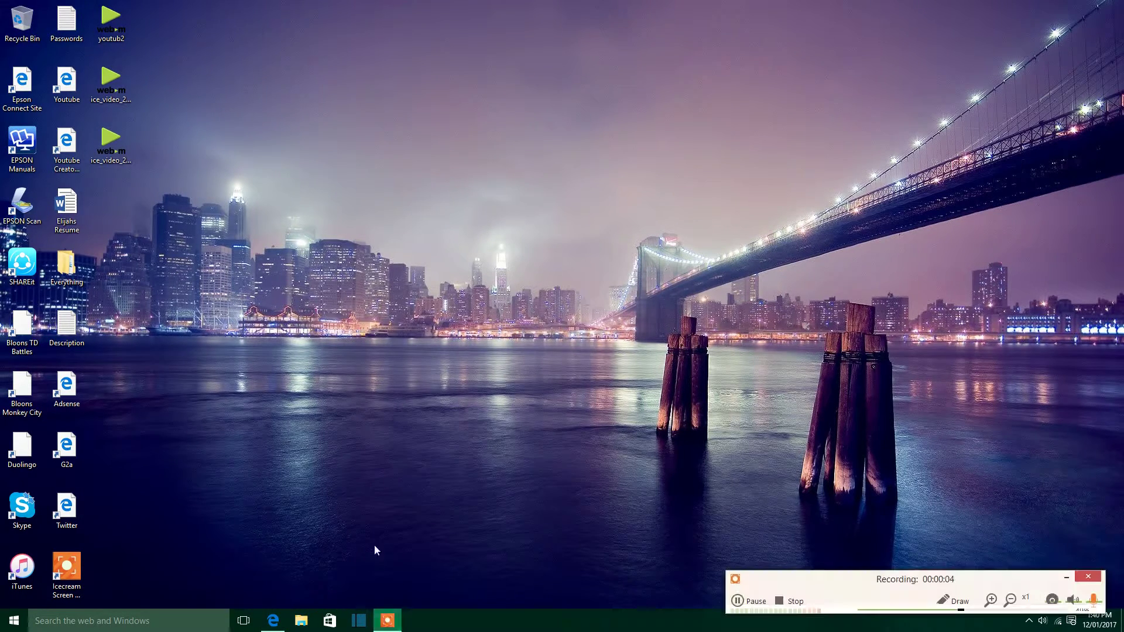
left_click(301, 621)
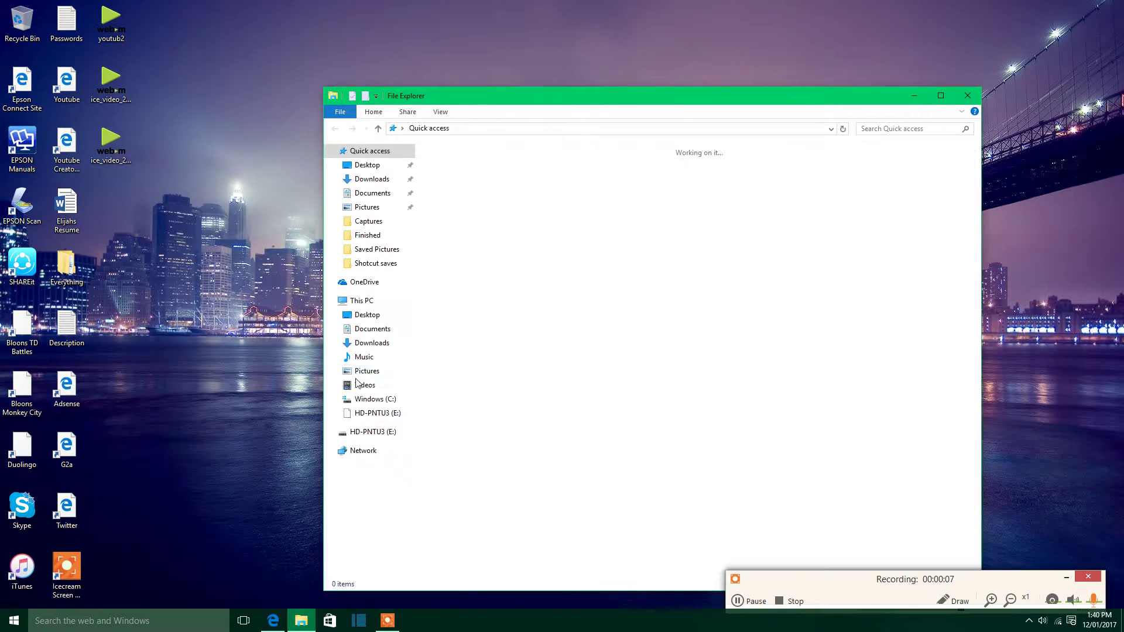
left_click(365, 384)
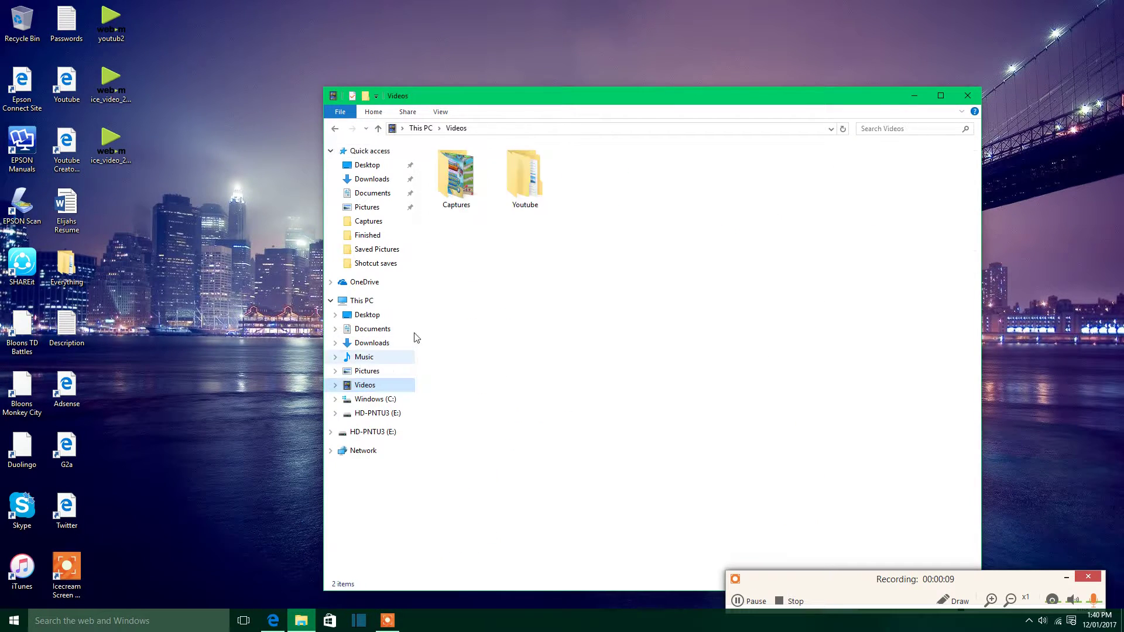
double_click(536, 178)
double_click(473, 208)
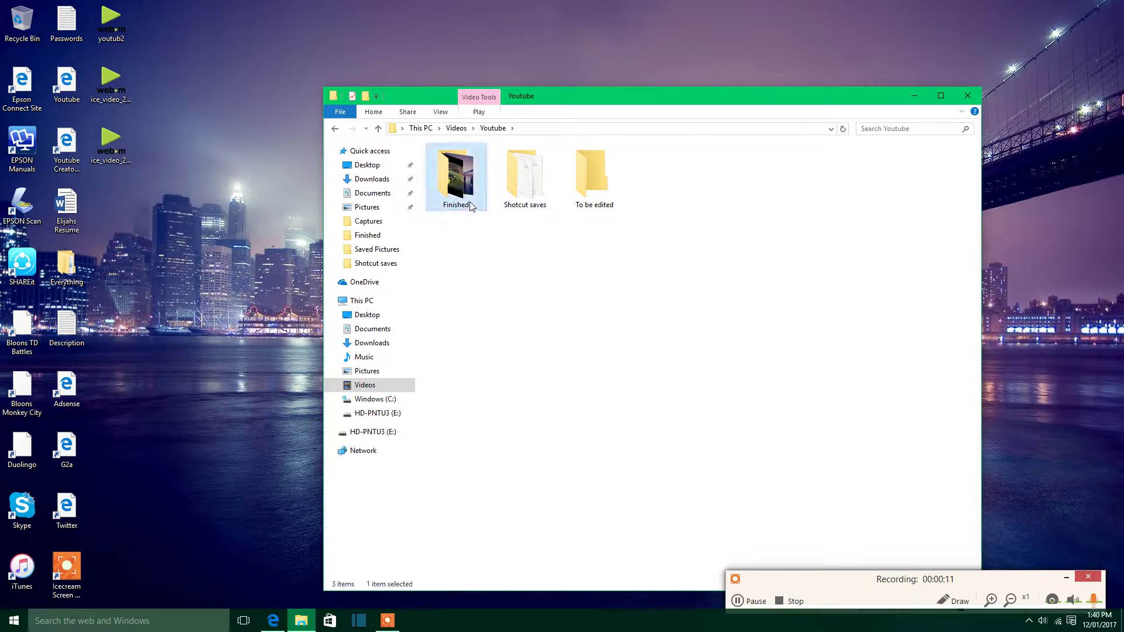
Step: Play Youtube demo in Films & TV and pause it at 0:28 on the dashboard
left_click(519, 187)
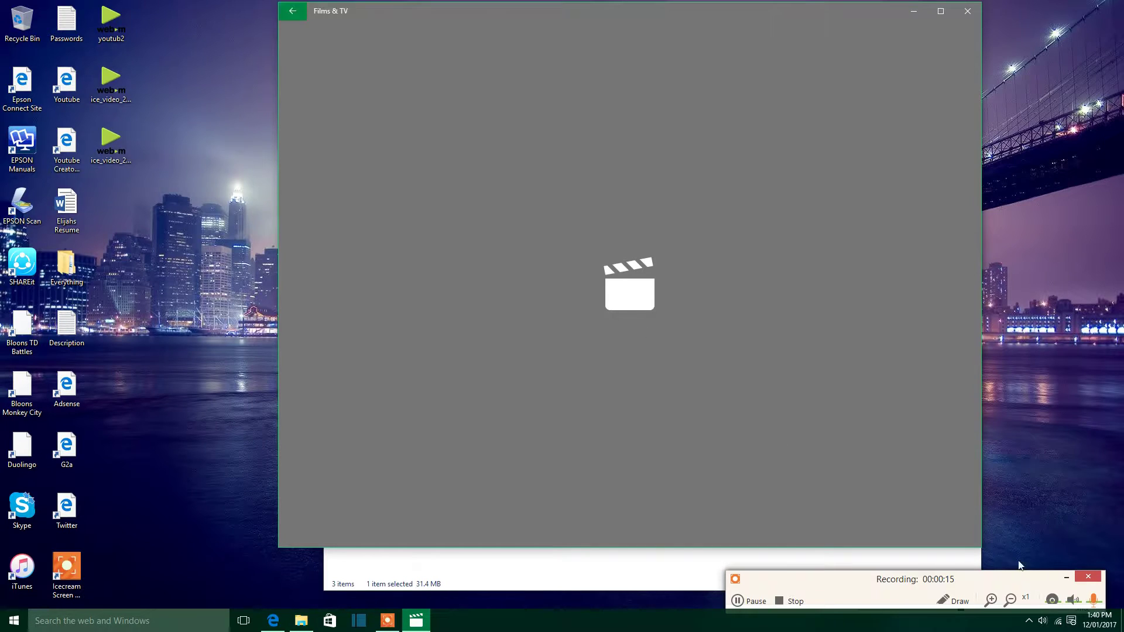
left_click(1067, 578)
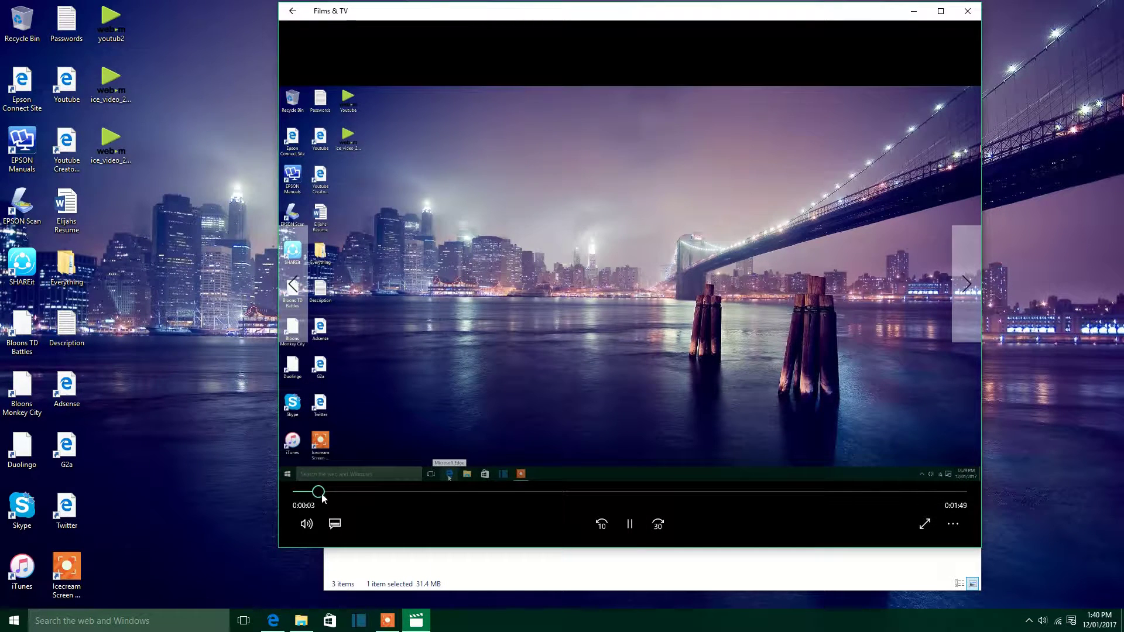
left_click(467, 492)
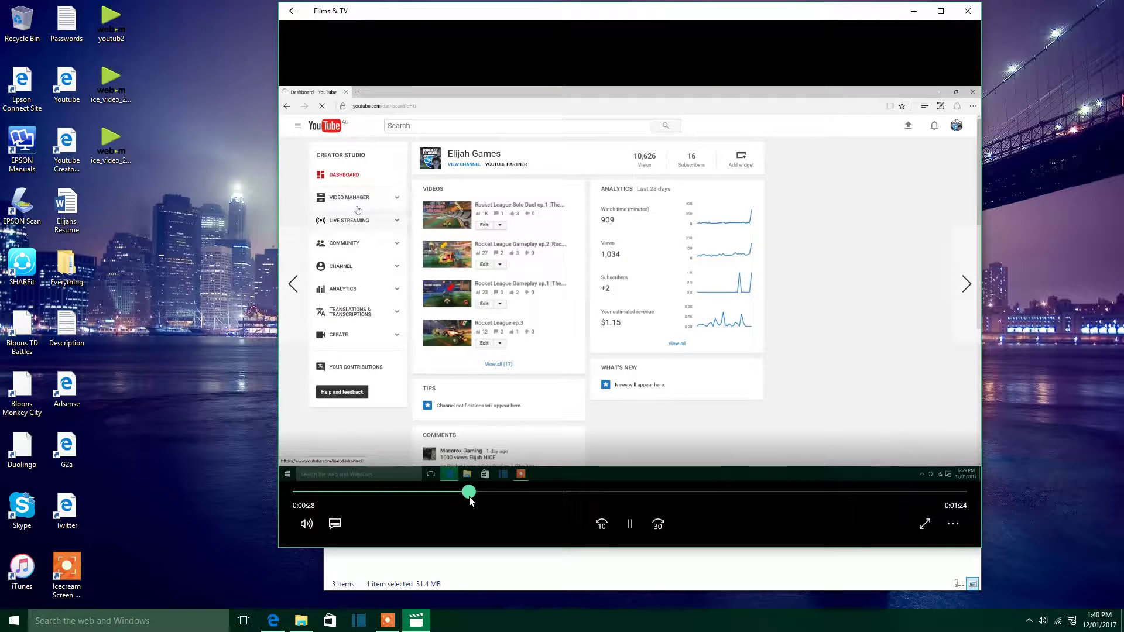
left_click(630, 526)
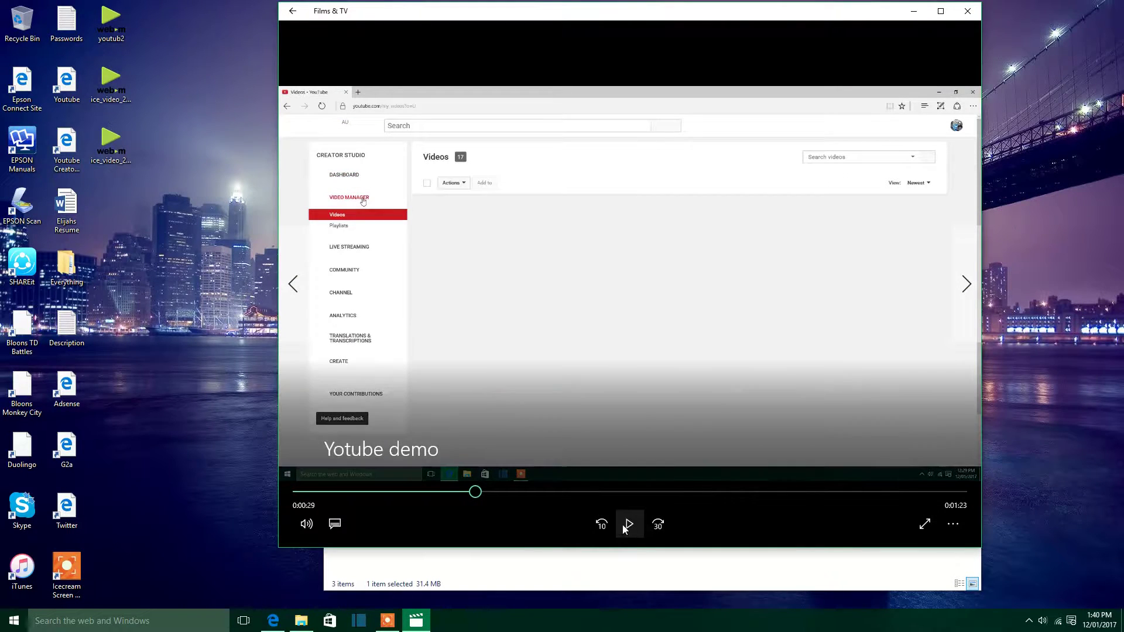
left_click(467, 492)
left_click(84, 622)
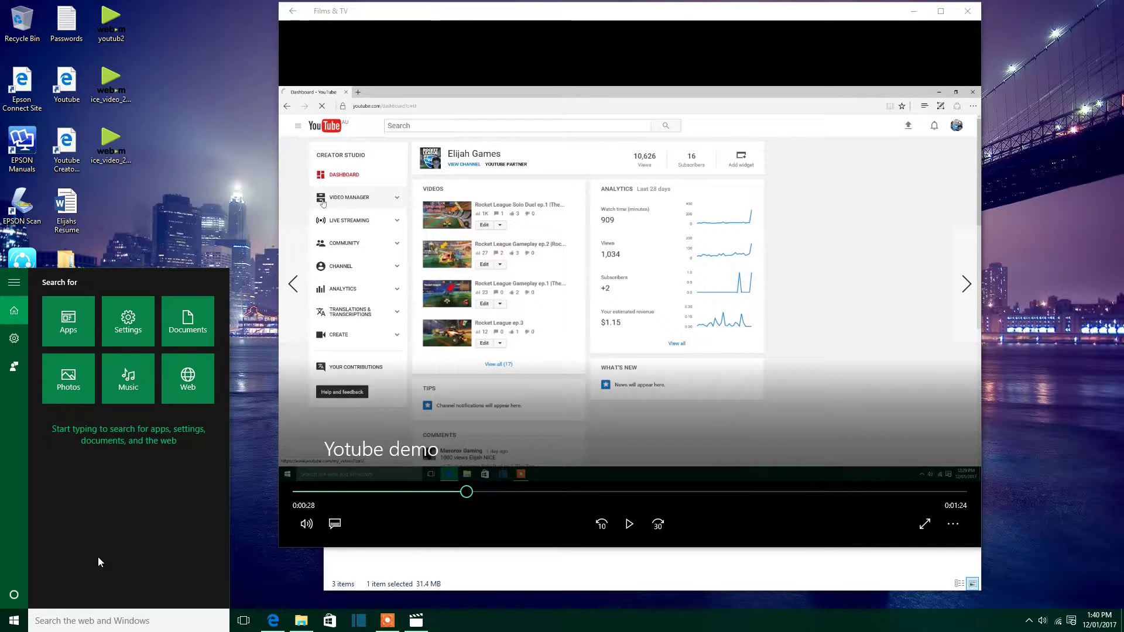
Step: Launch Snipping Tool and snip the dashboard area of the paused video
type("snip")
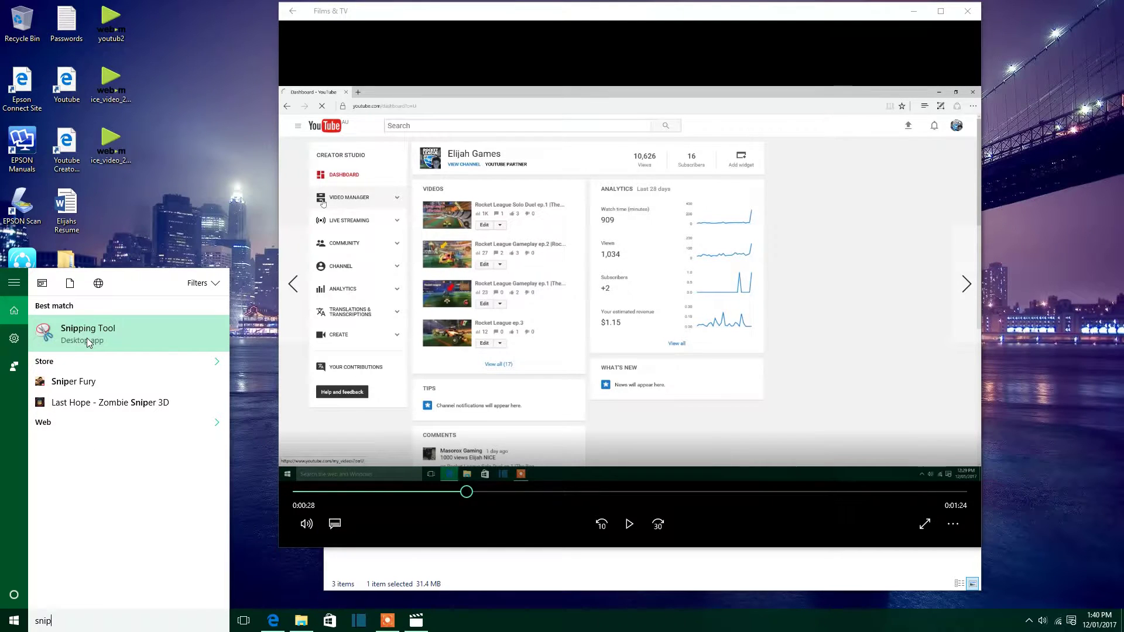
left_click(87, 339)
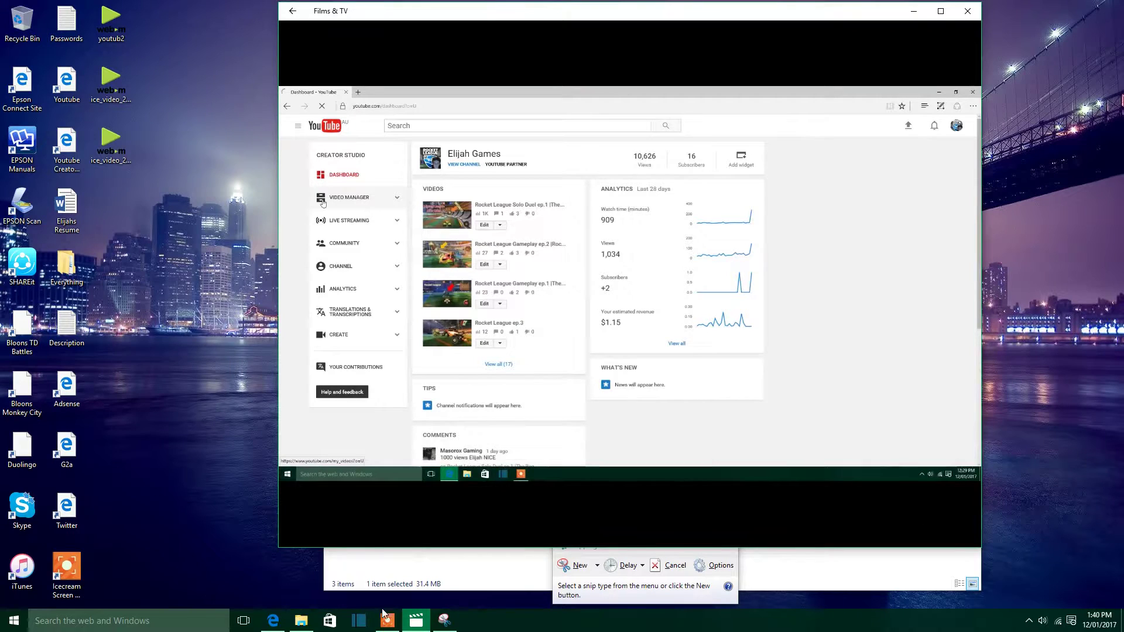
key("alt+F4")
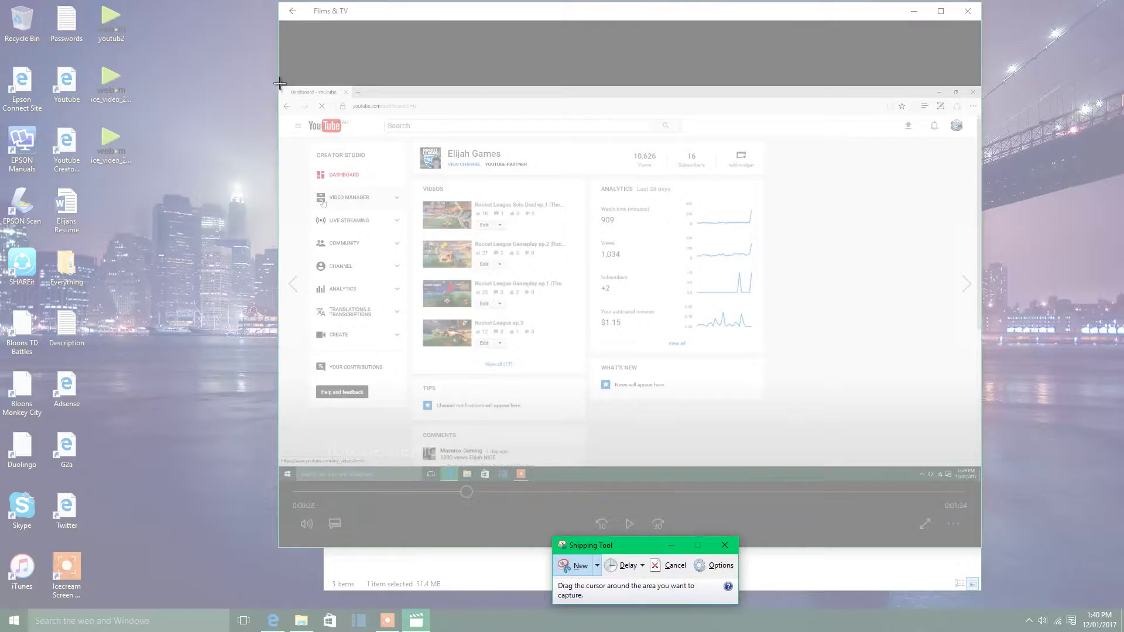
left_click_drag(279, 85, 980, 482)
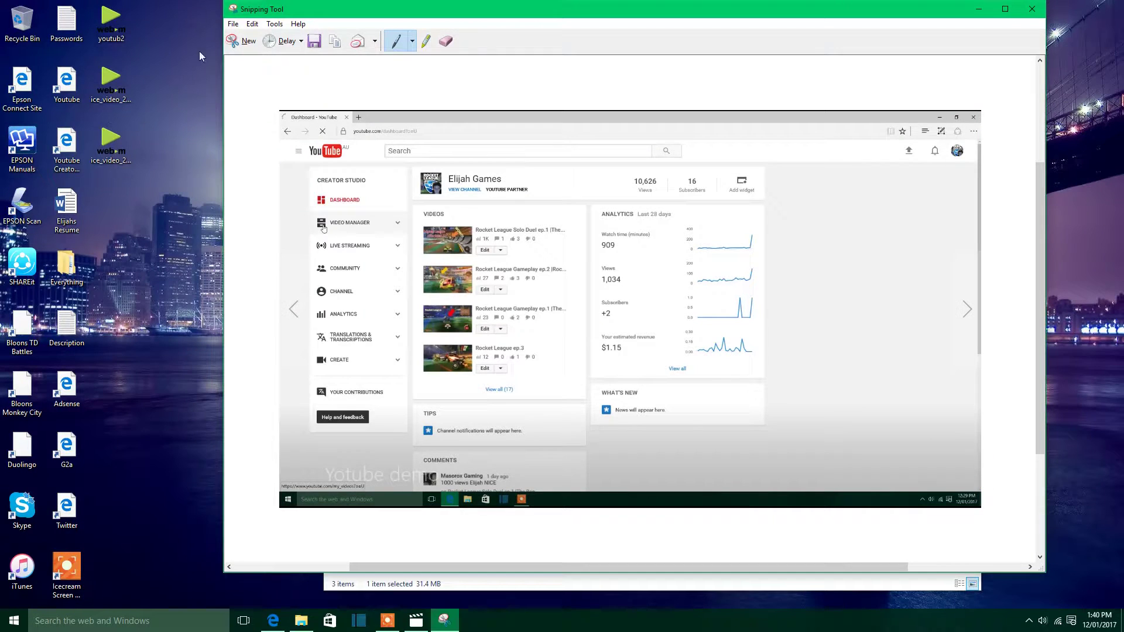
left_click(241, 42)
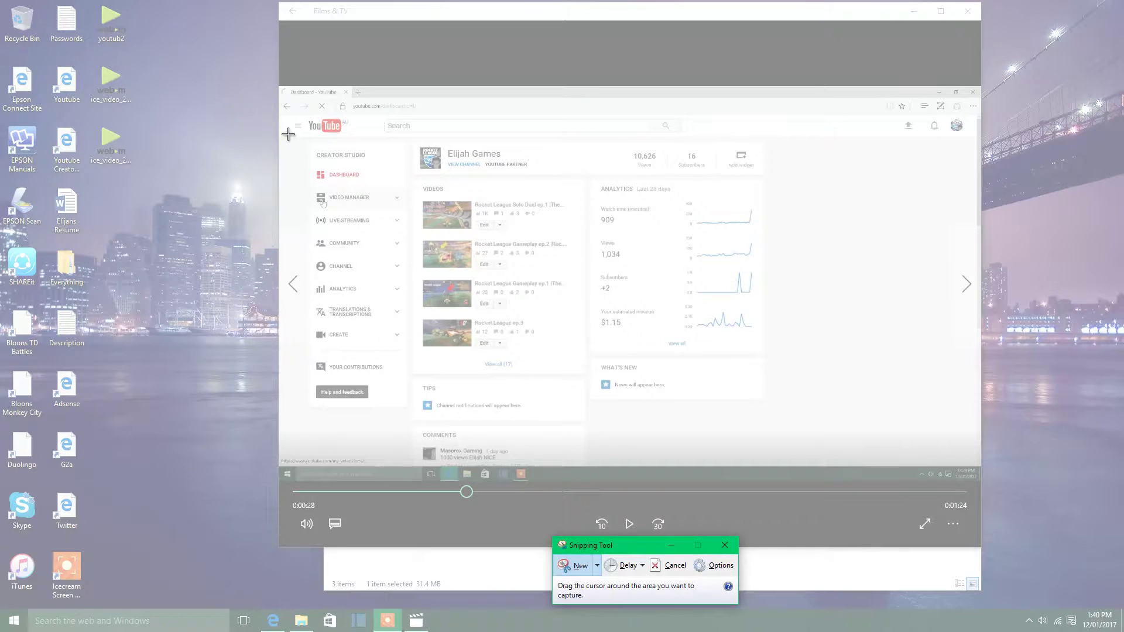
left_click_drag(279, 87, 980, 480)
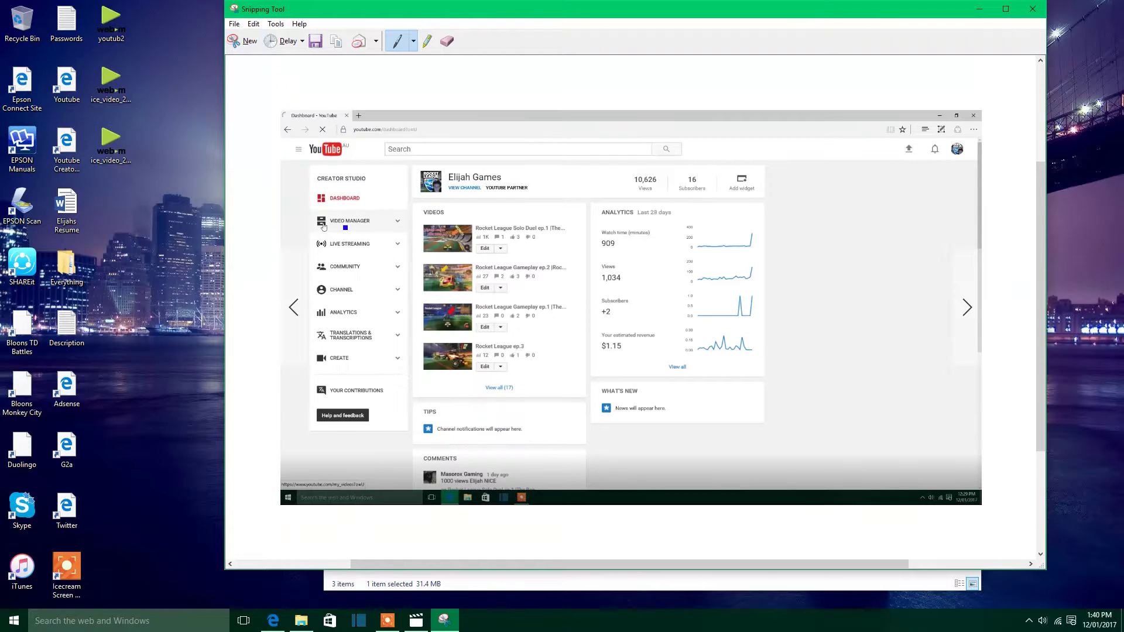
Step: Save the snip as a PNG named 'yuhukyfuyk' in Pictures
left_click(233, 24)
type("yuhu")
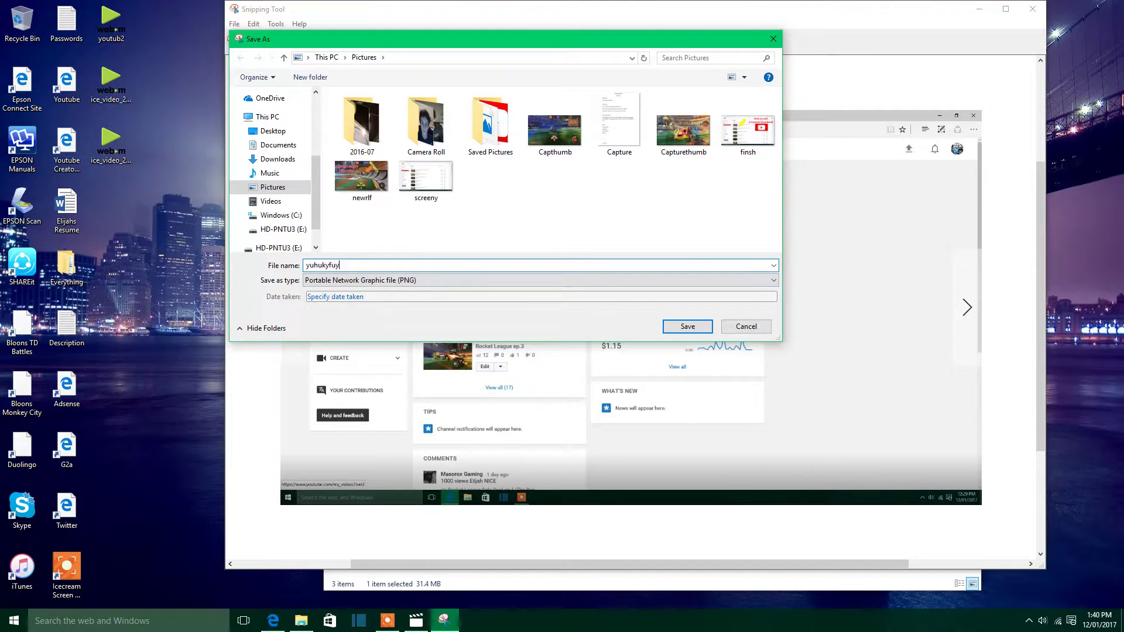
type("kyfuyk")
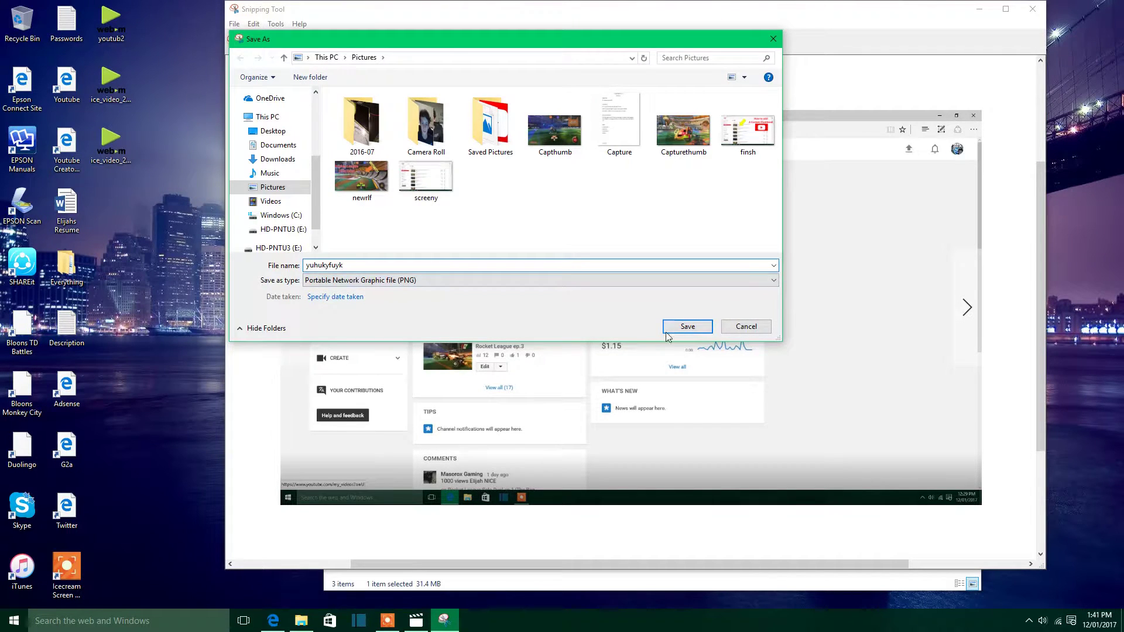
left_click(671, 332)
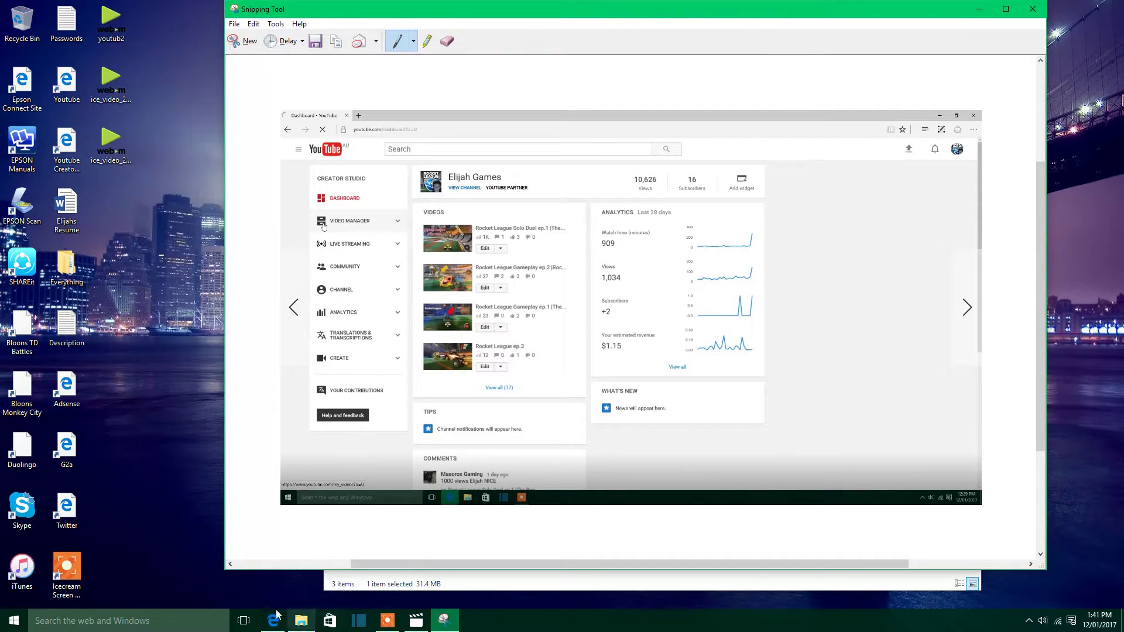
Step: Launch PowerPoint 2016 and start a new blank presentation
left_click(76, 625)
type("pow")
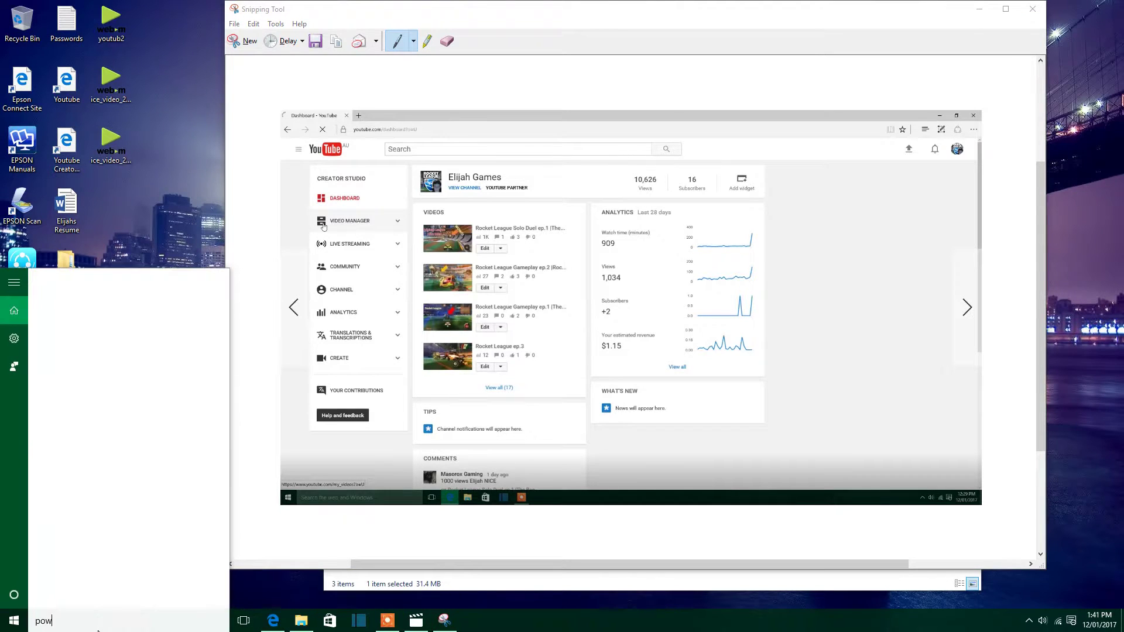
type("erpoin")
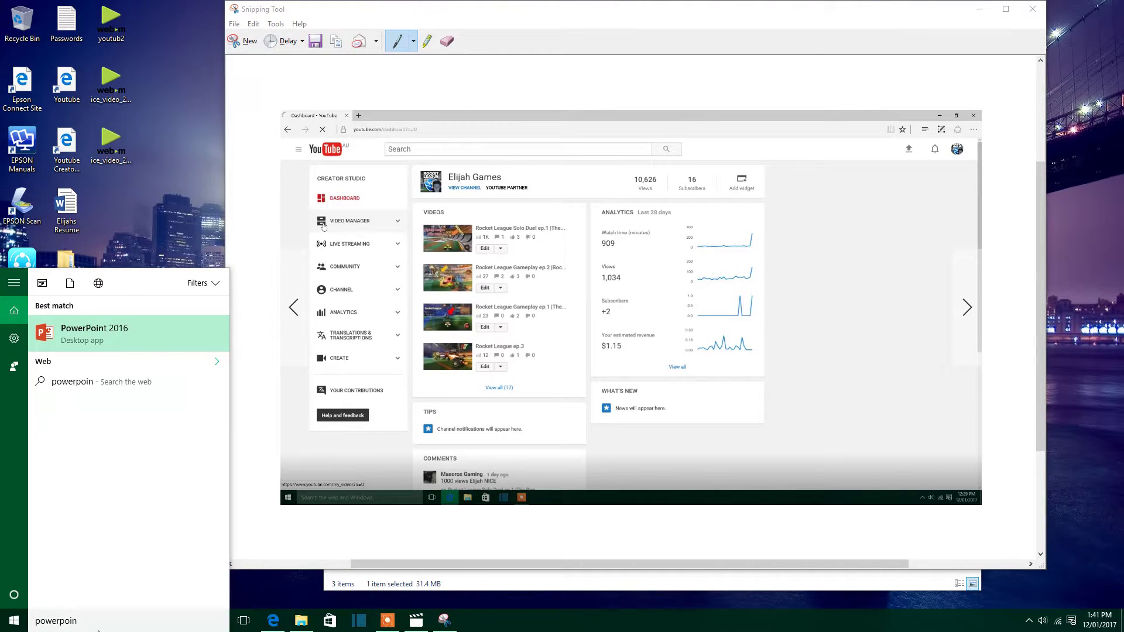
key("Return")
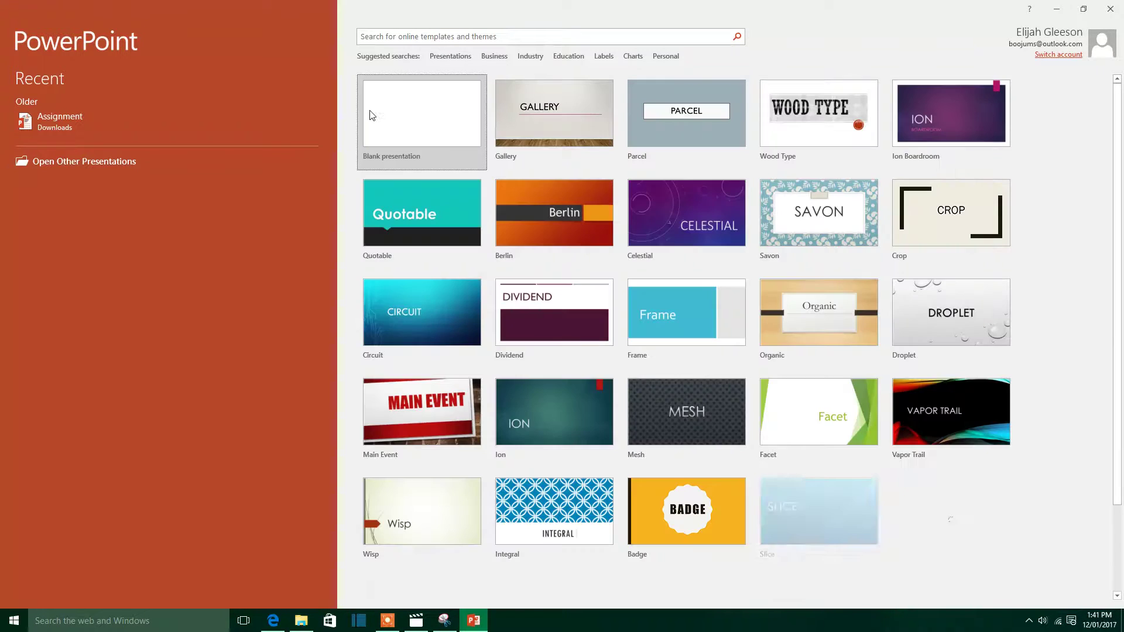
left_click(380, 116)
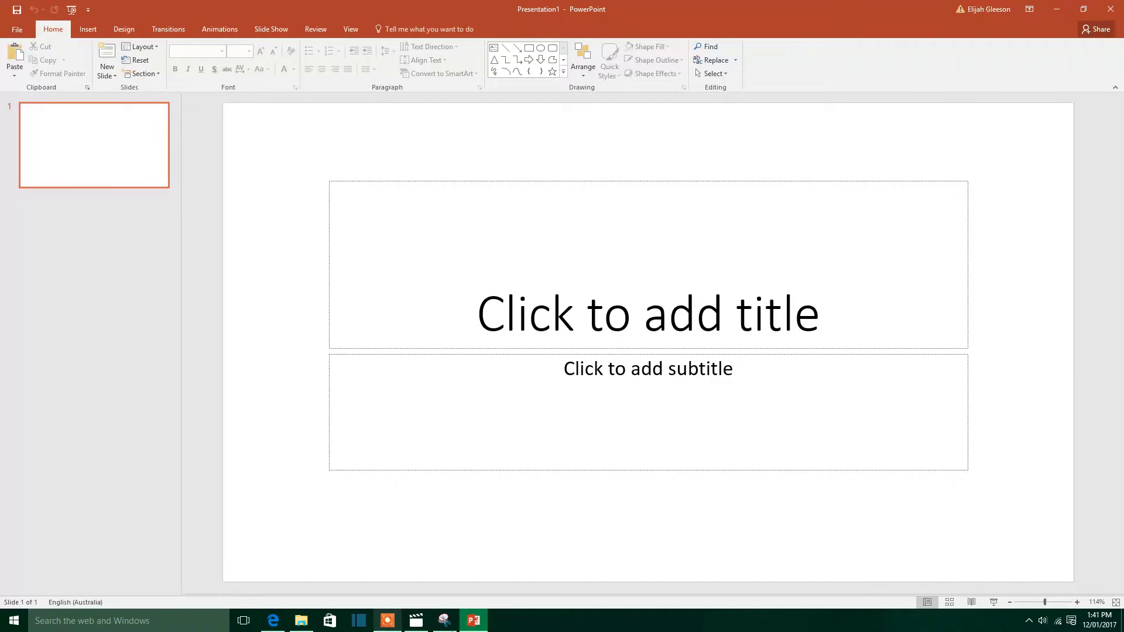
Step: Drag the dashboard screenshot from Pictures onto the slide
left_click(389, 622)
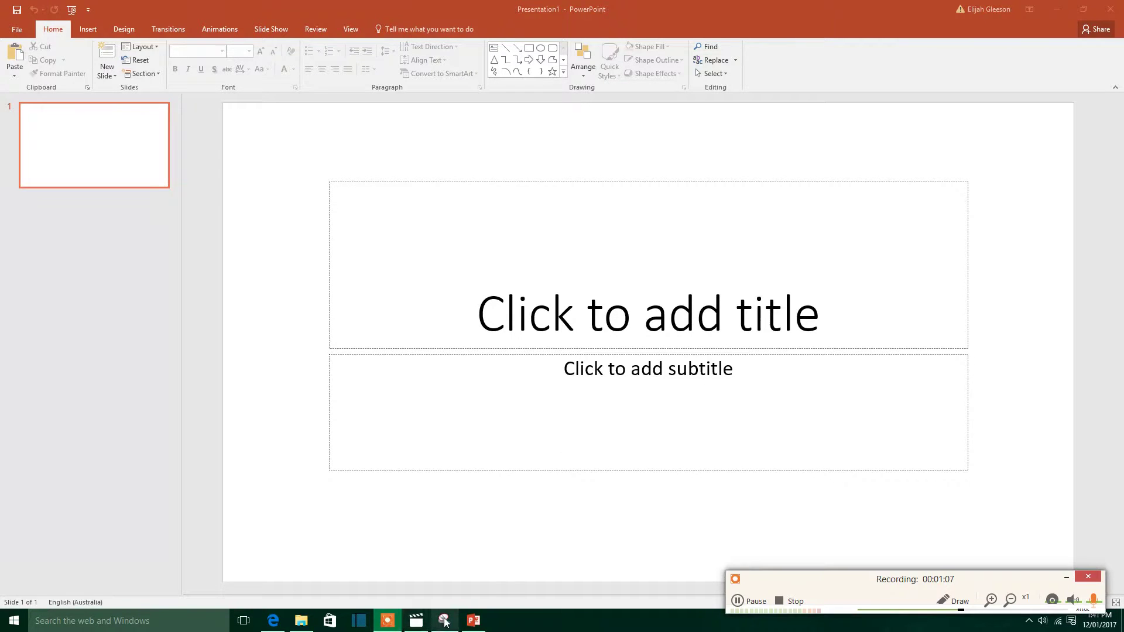
left_click(301, 620)
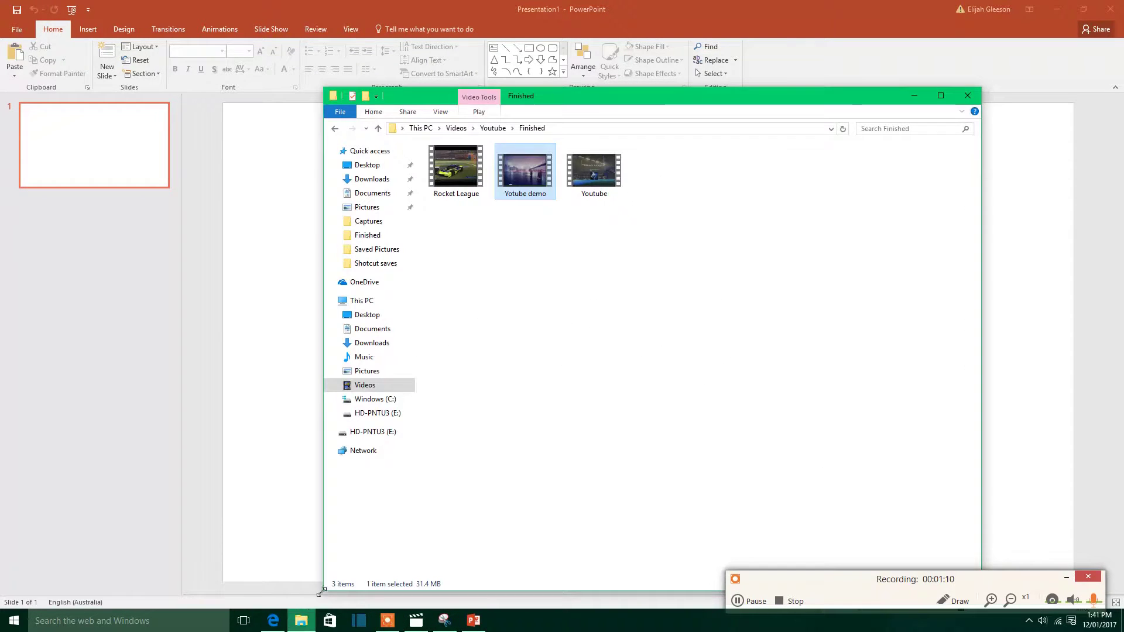
left_click(1068, 576)
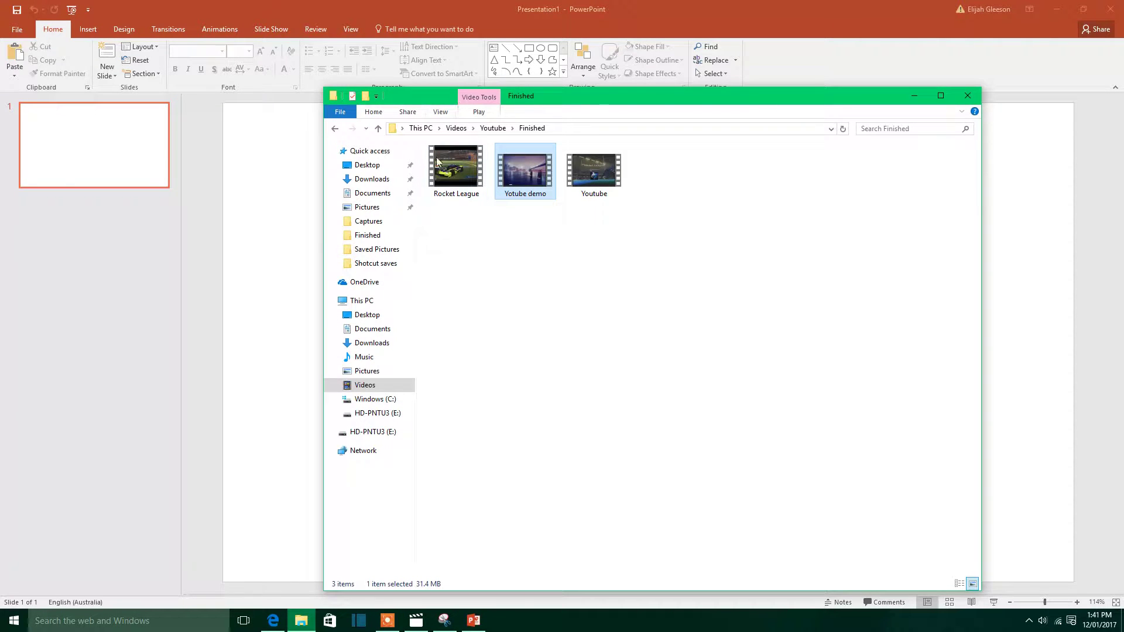
left_click(372, 193)
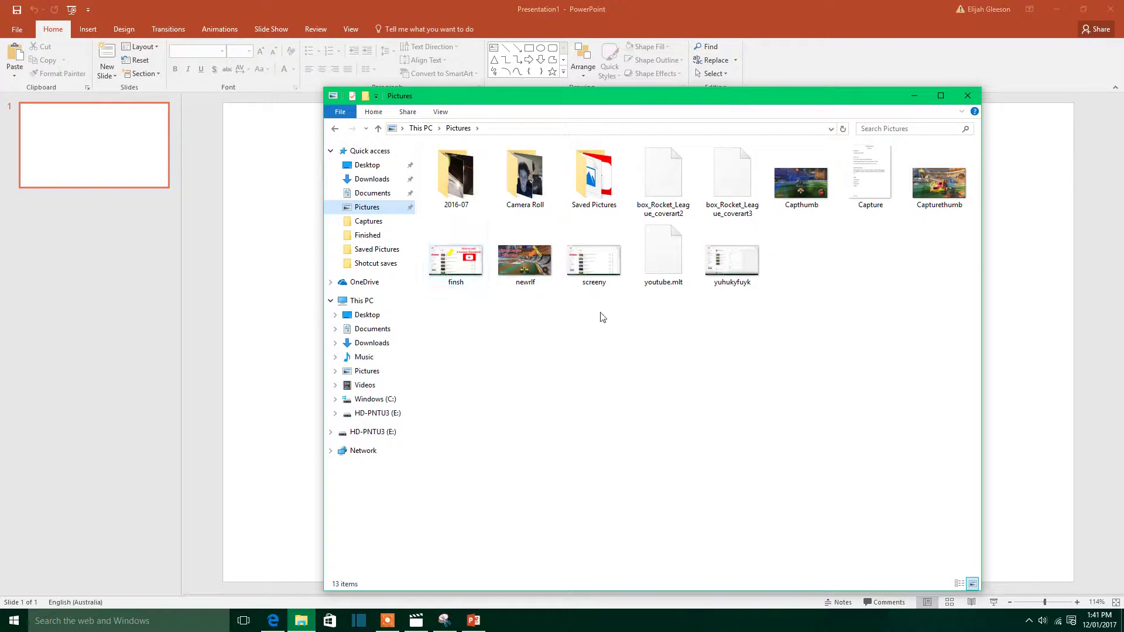
left_click_drag(711, 263, 261, 295)
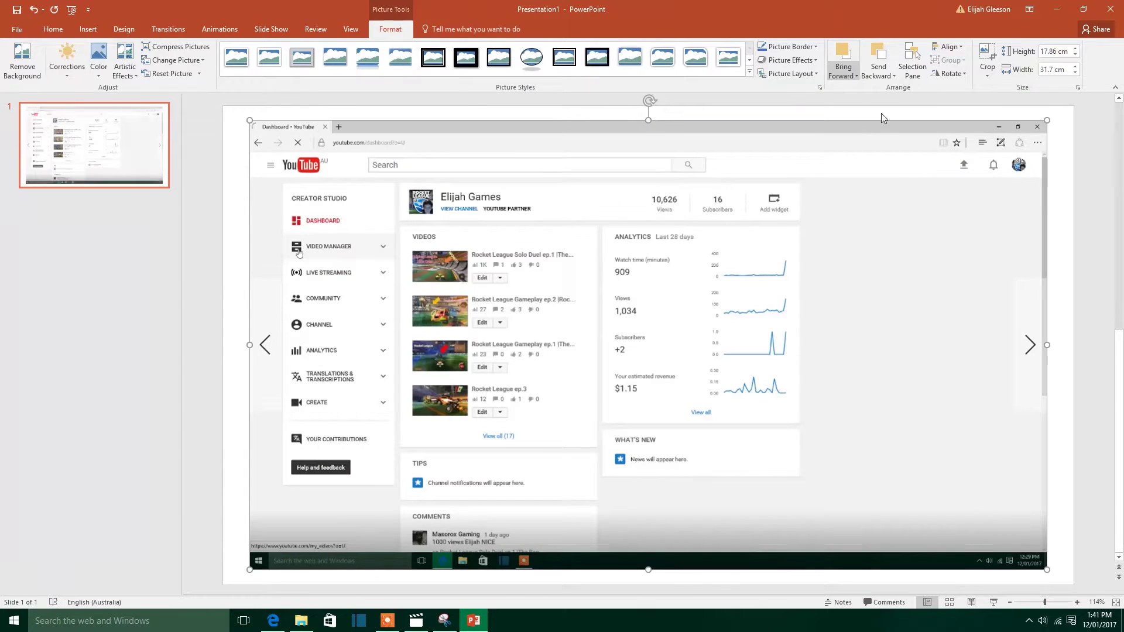
Step: Insert a WordArt text box on the slide from the Insert tab
left_click(88, 29)
left_click(502, 64)
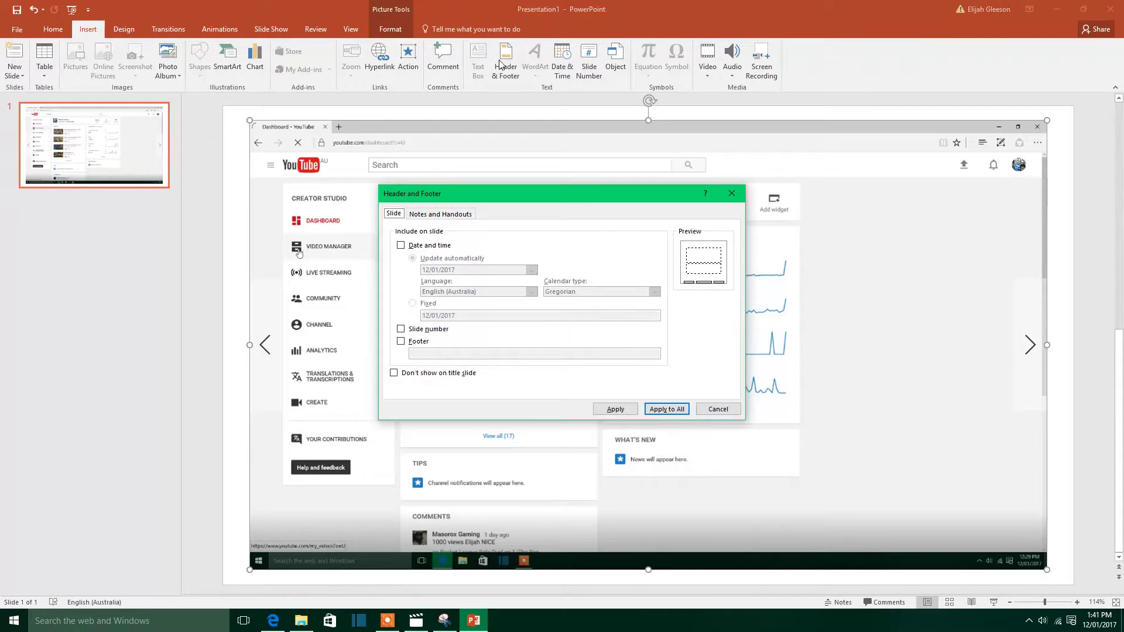
left_click(731, 193)
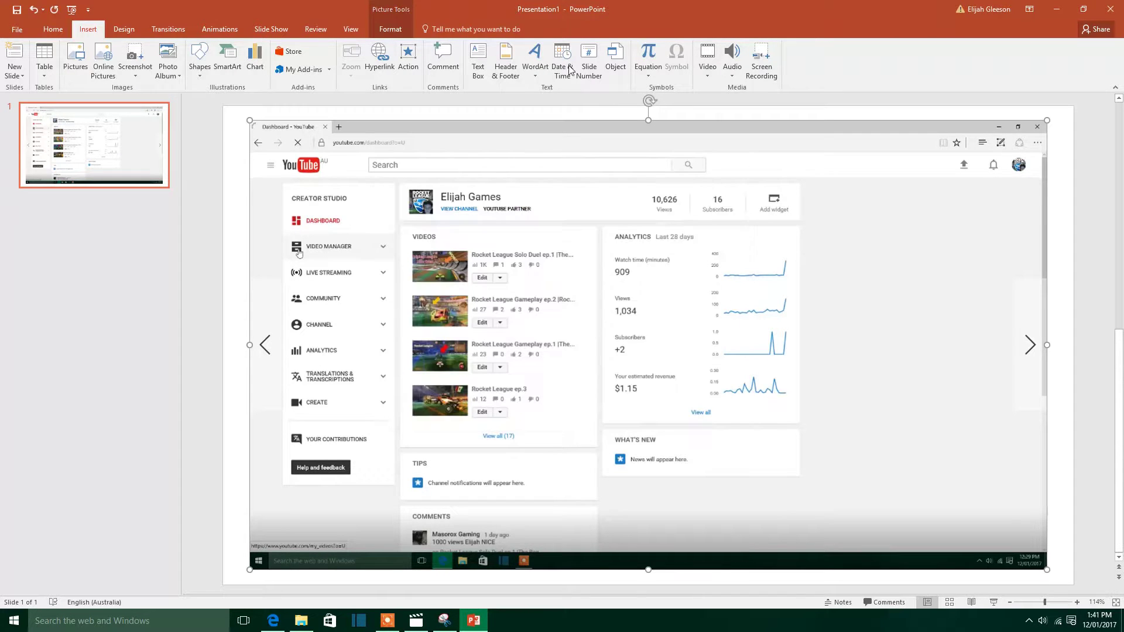
left_click(534, 59)
left_click(604, 165)
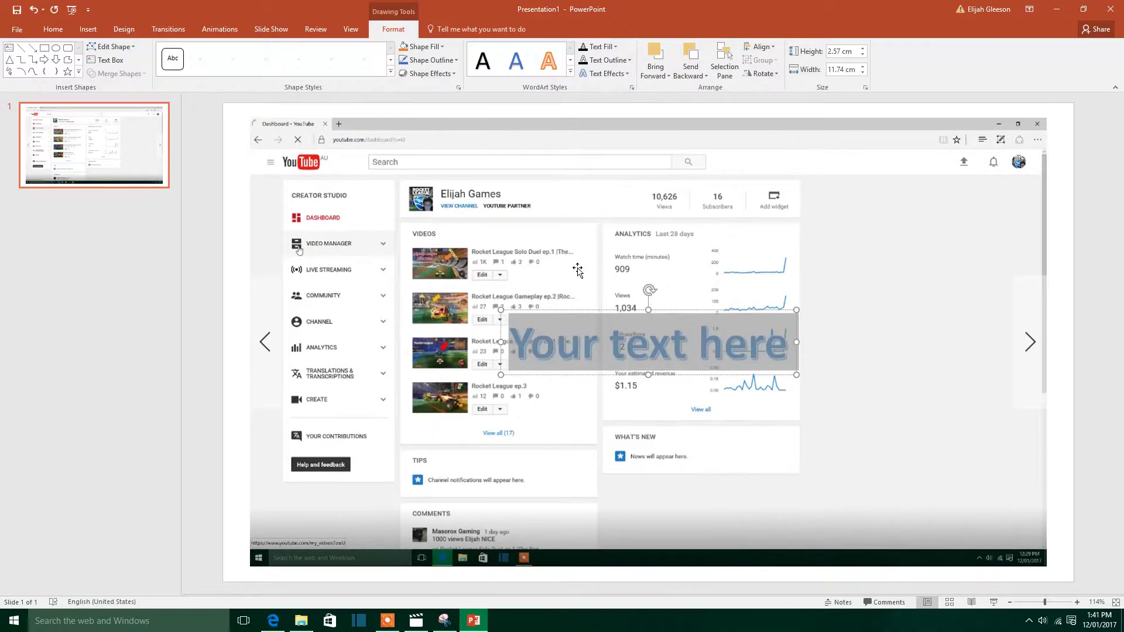
Step: Replace the WordArt text with 'How to make a custom youtube thumbnail'
type("sdvbbndvisdvbn")
key("BackSpace")
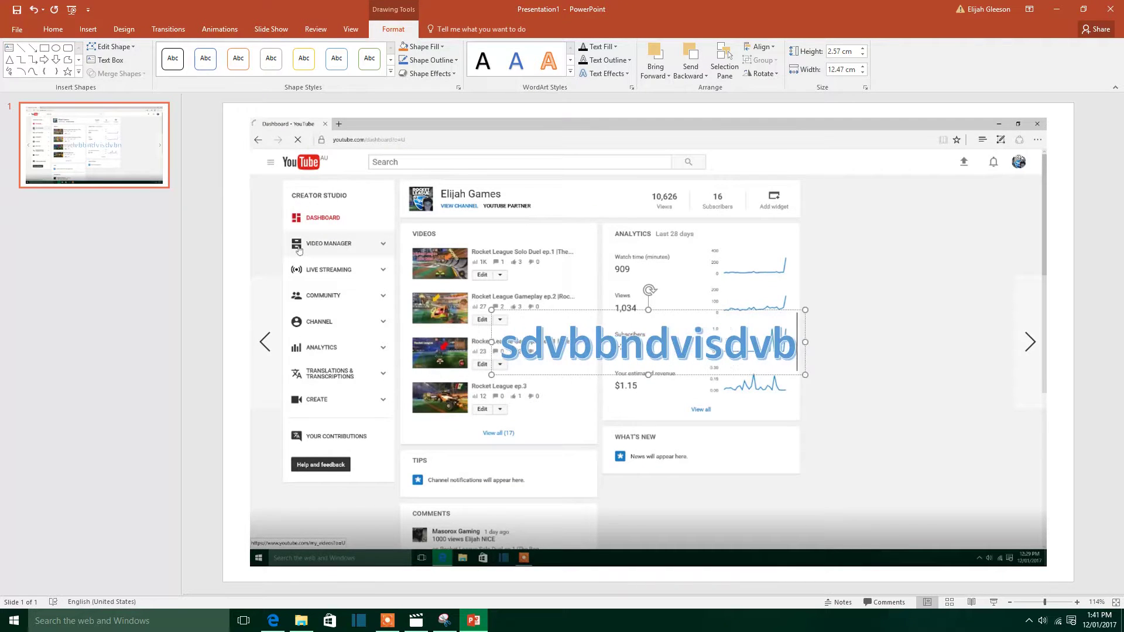
key("BackSpace")
key("ctrl+a")
key("BackSpace")
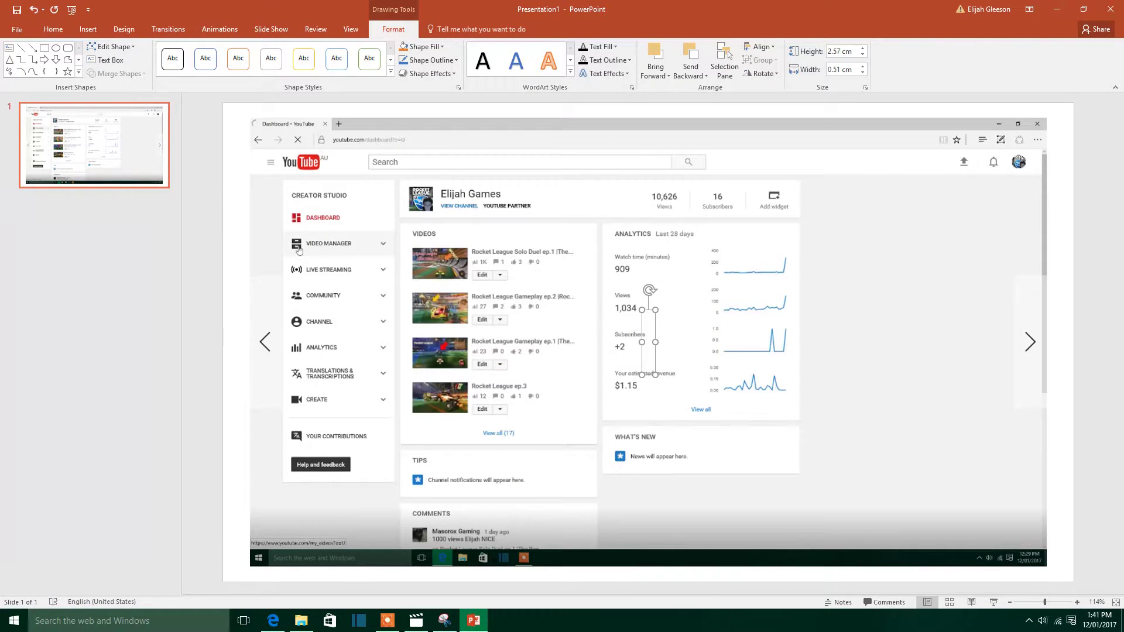
type("How to make")
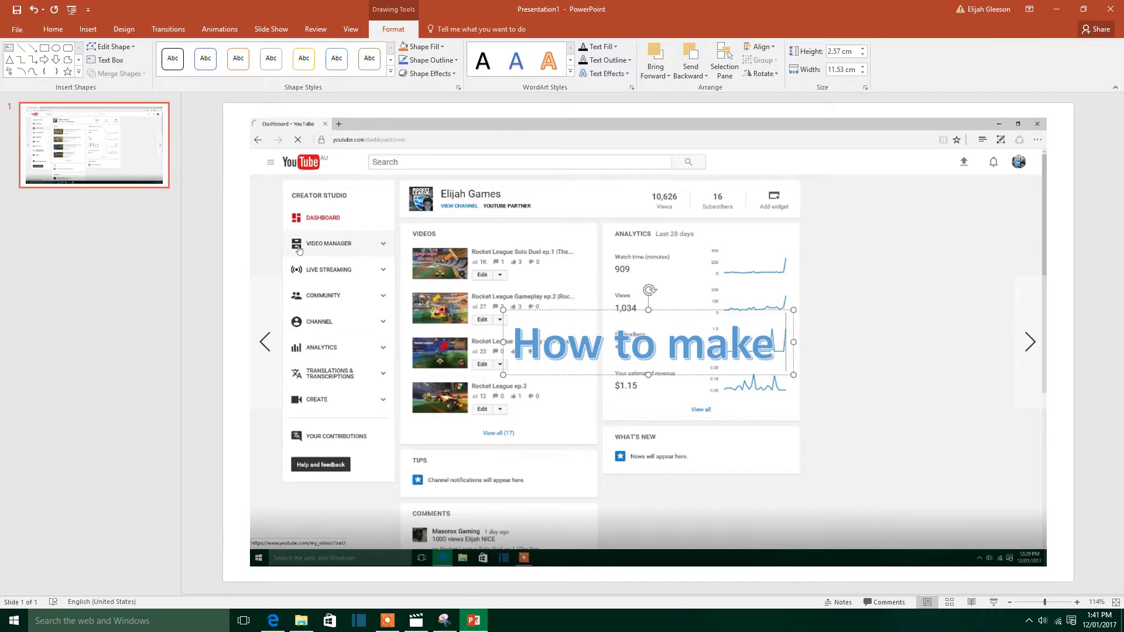
type(" a custom")
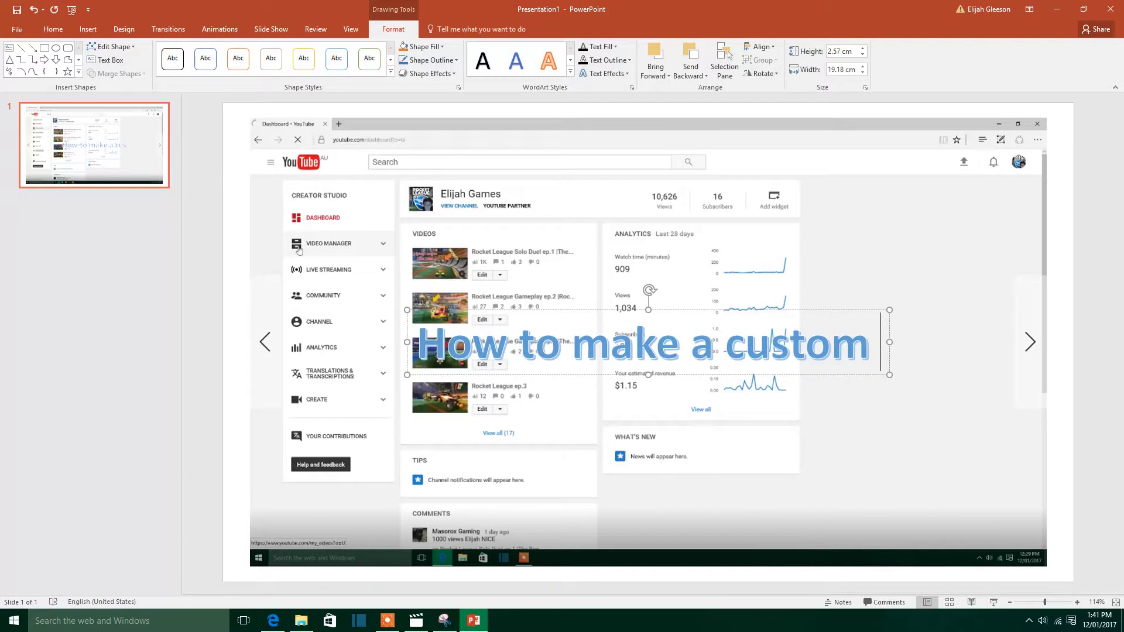
type(" youtube")
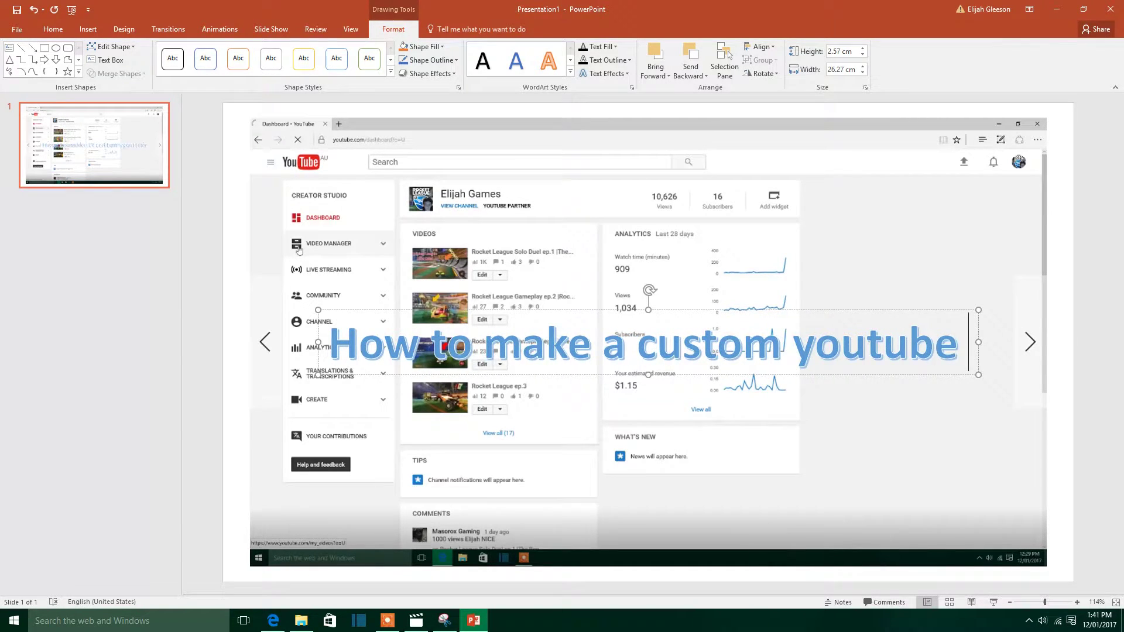
type(" thumbna")
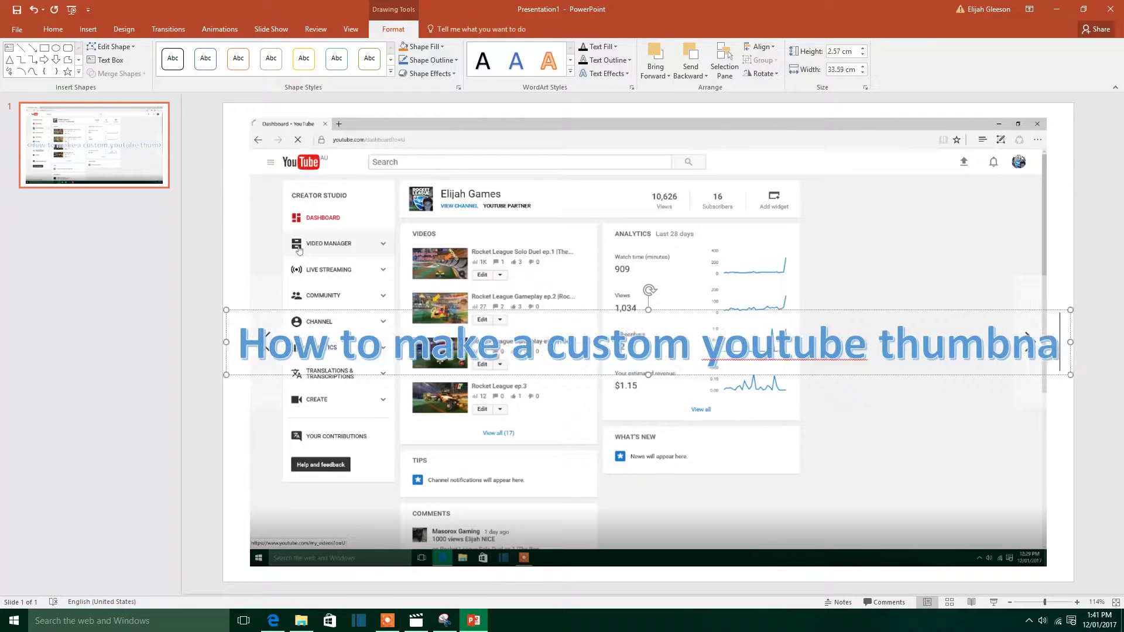
type("il")
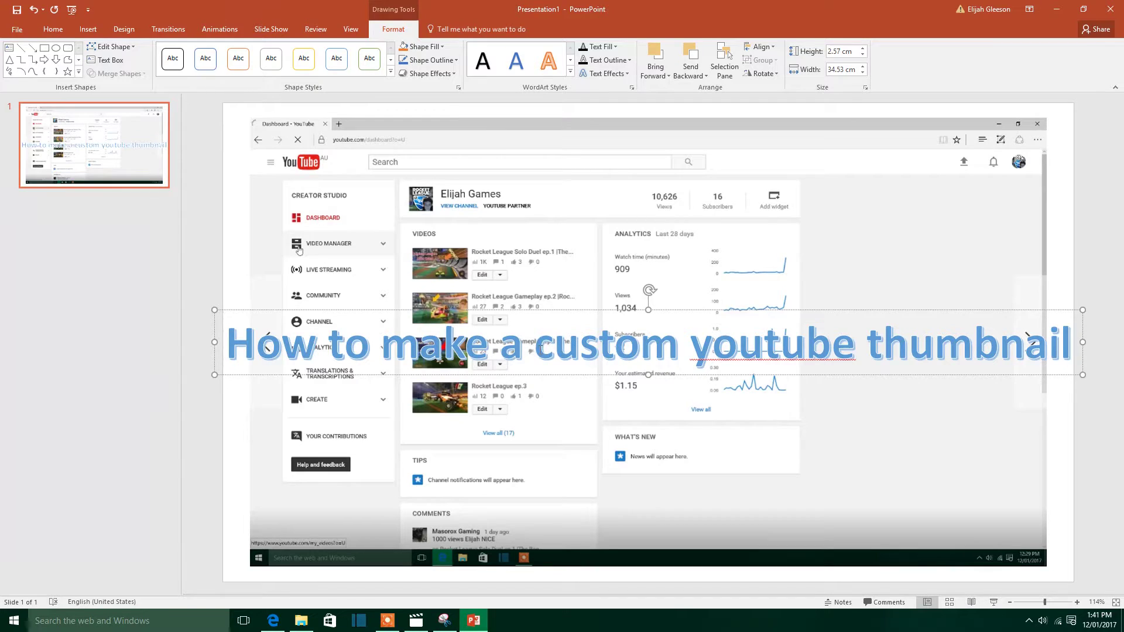
Step: Break the title before 'custom', make it red at size 40, and move it top-right
key("Return")
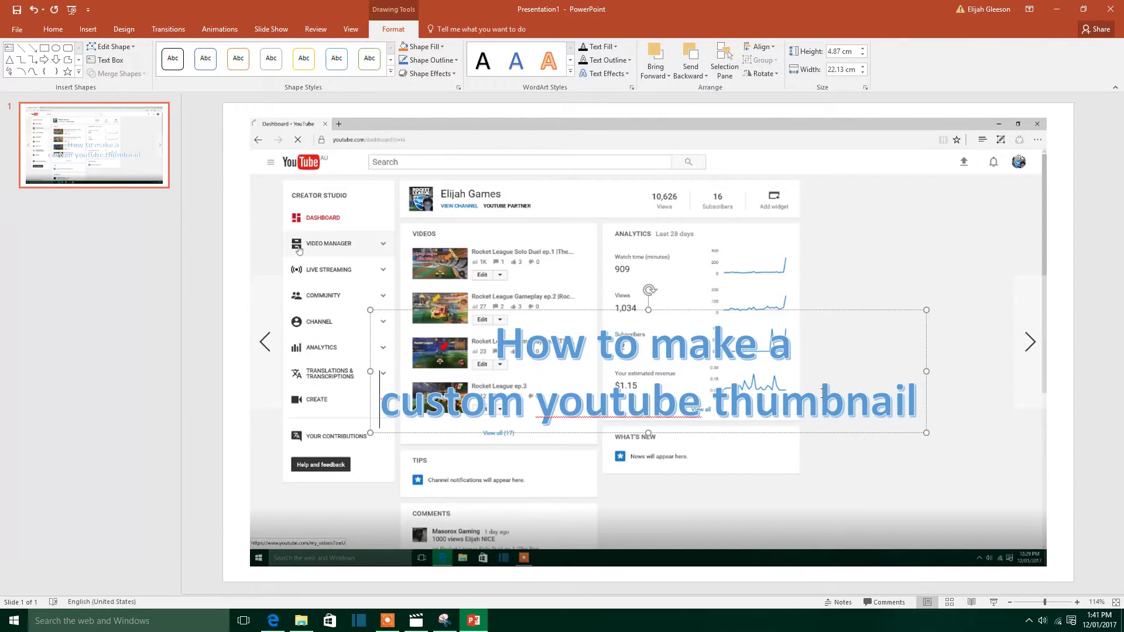
left_click_drag(916, 402, 495, 342)
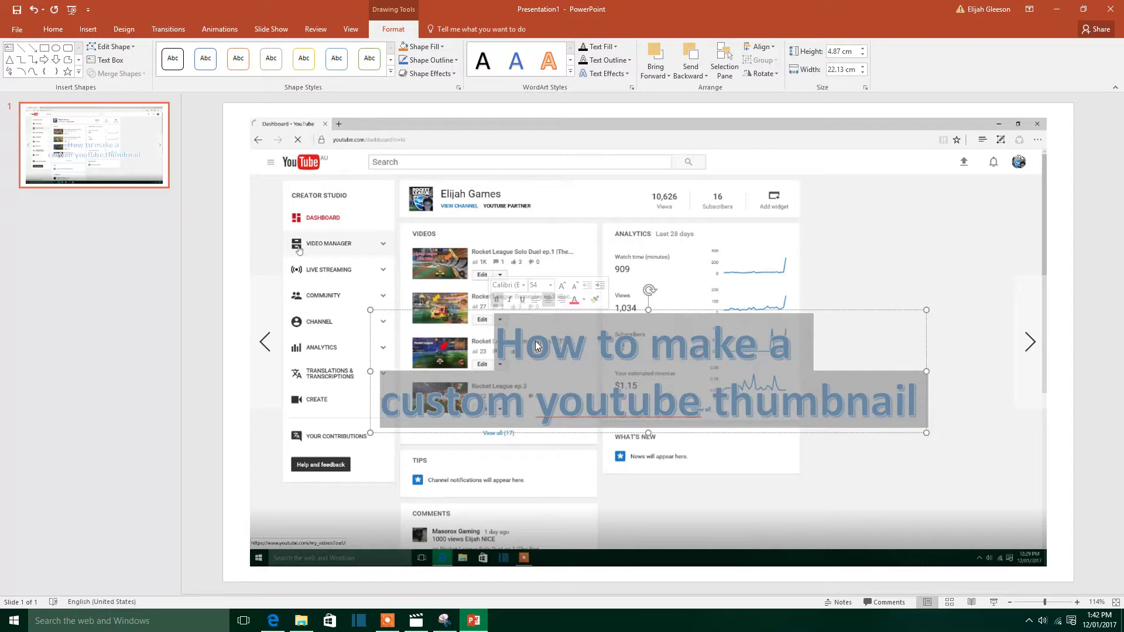
right_click(559, 344)
left_click(628, 328)
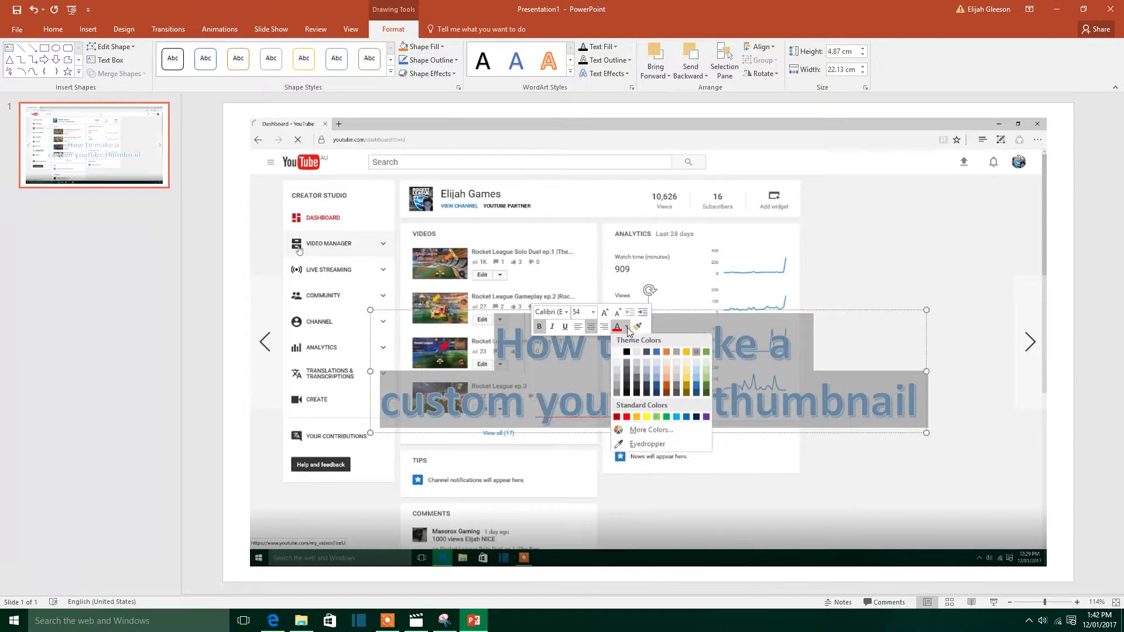
left_click(627, 418)
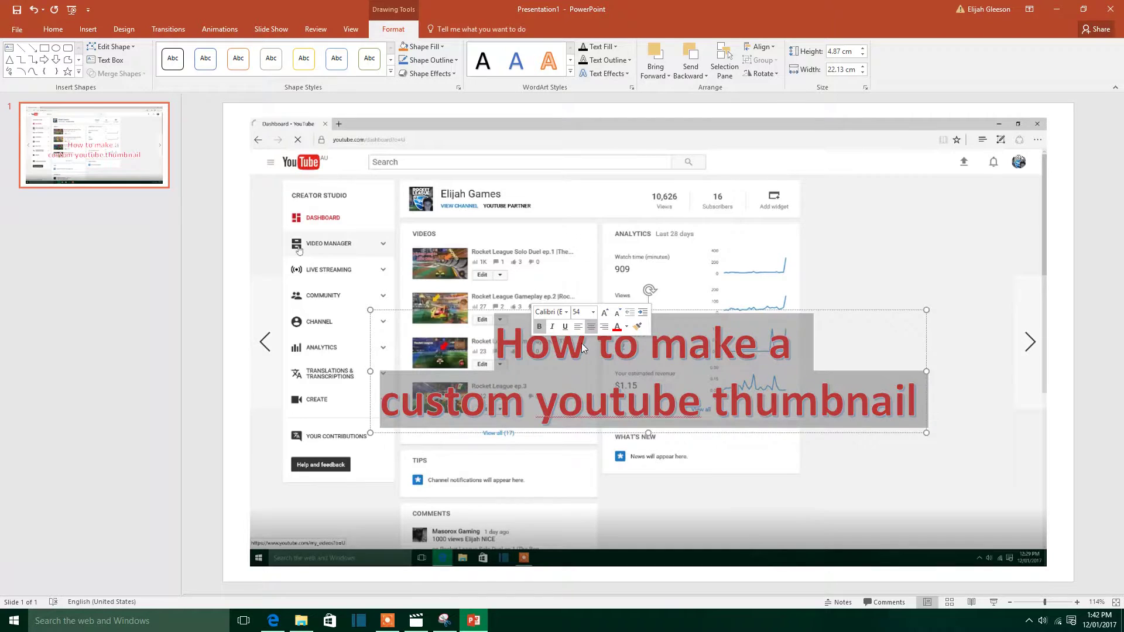
left_click(593, 312)
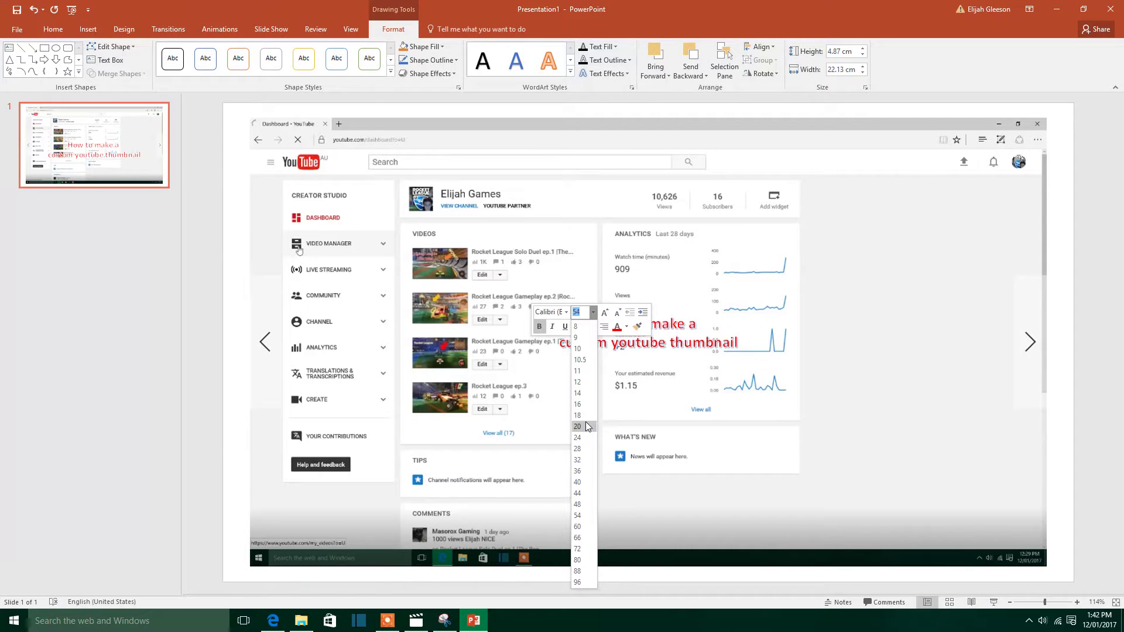
left_click(584, 481)
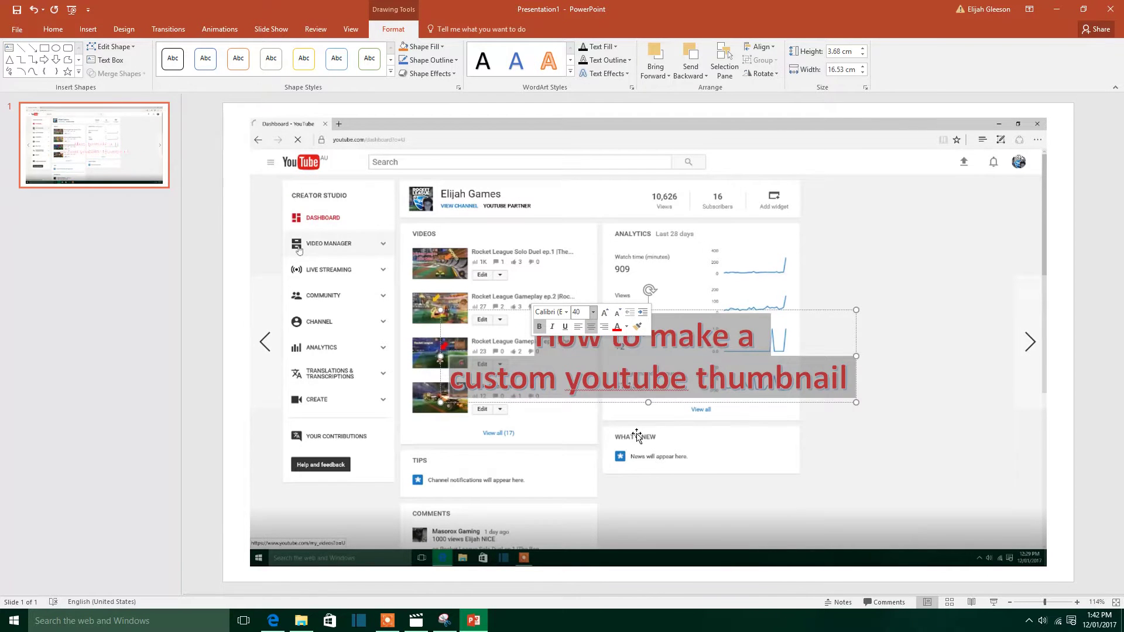
left_click_drag(768, 314, 959, 140)
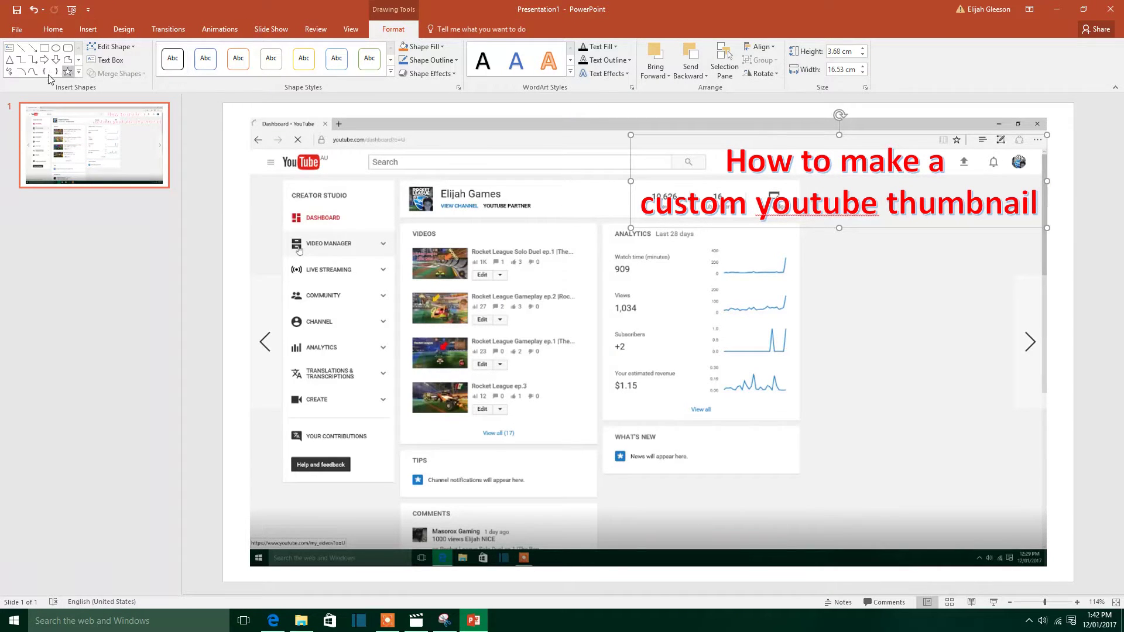
Step: Draw a blue right-pointing arrow over the dashboard's video list
left_click(84, 31)
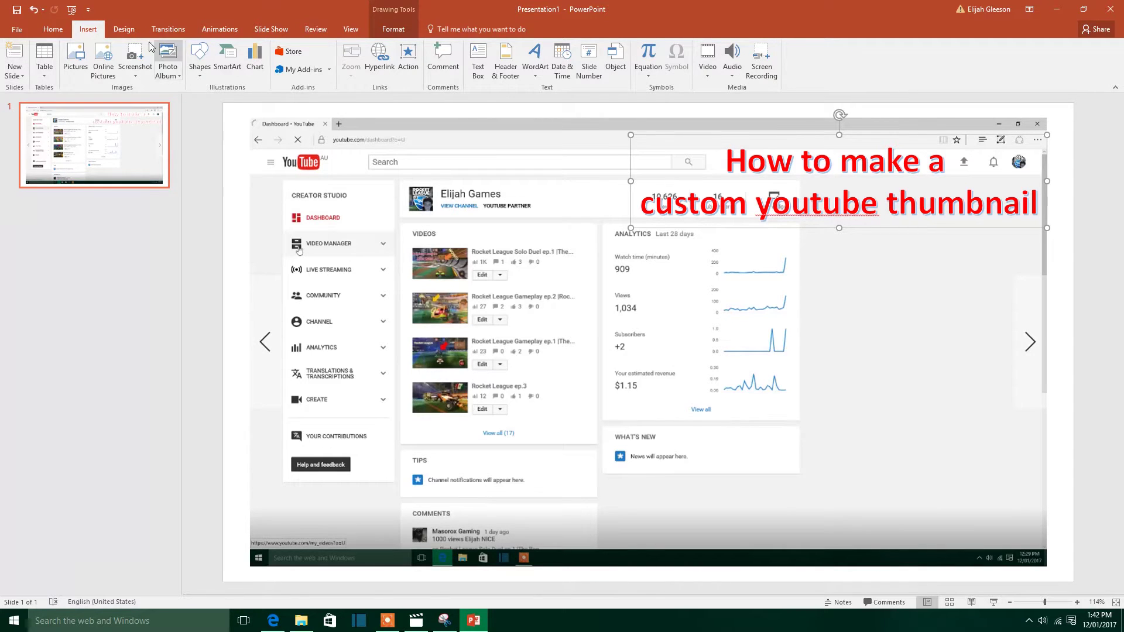
left_click(52, 30)
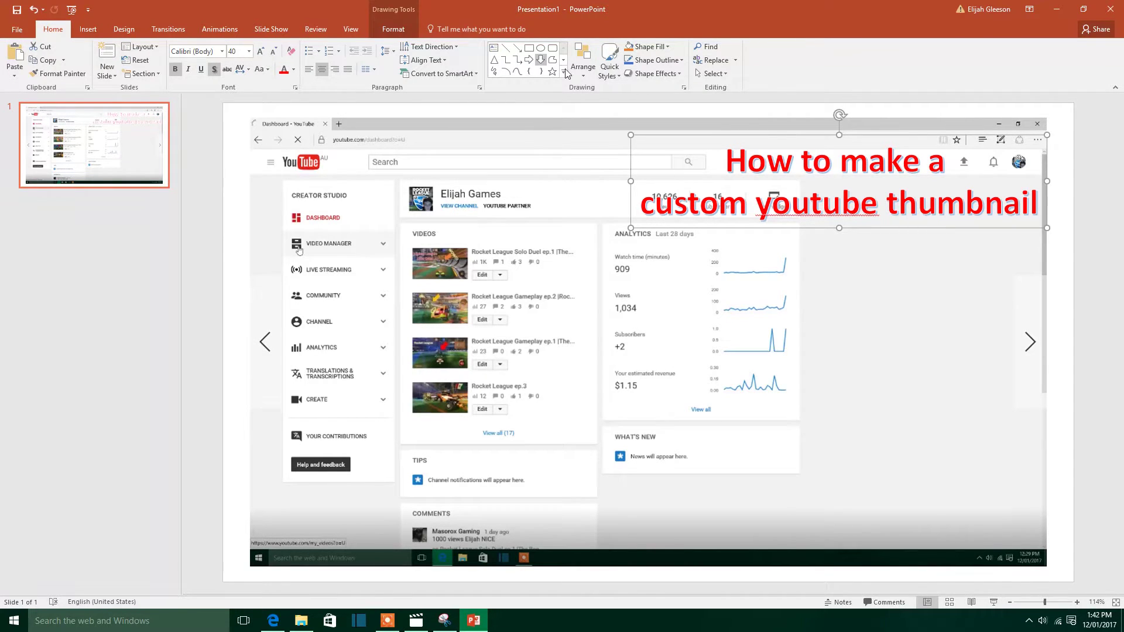
left_click(528, 60)
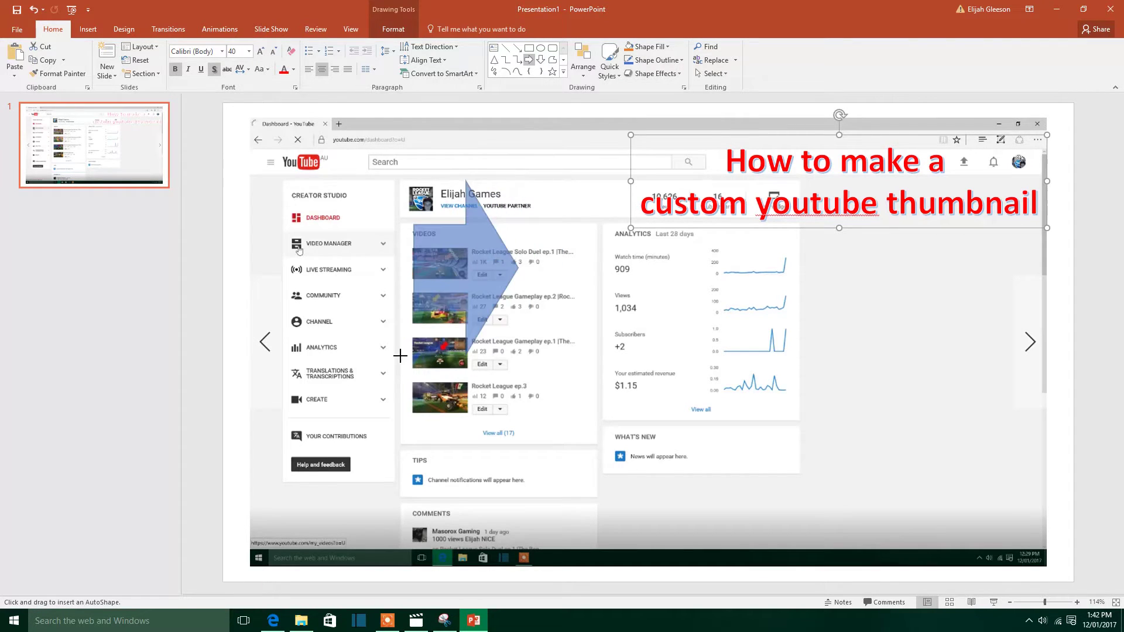
left_click_drag(573, 283, 308, 295)
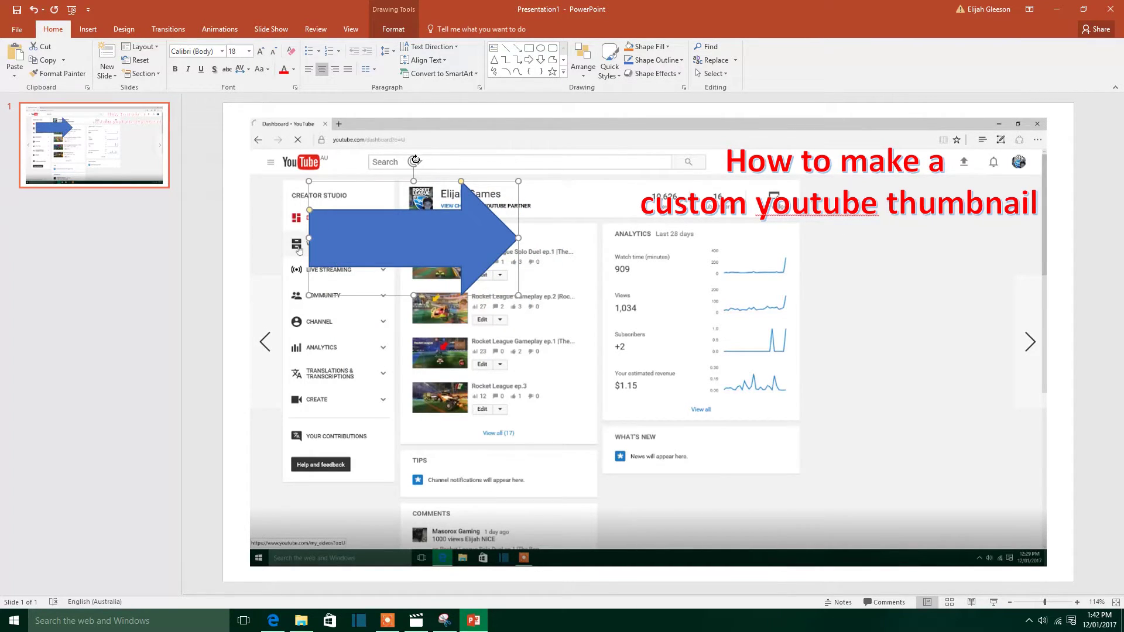
Step: Rotate, move and shrink the arrow so it points down-left at the first video
left_click_drag(445, 159, 447, 317)
left_click_drag(428, 243, 545, 194)
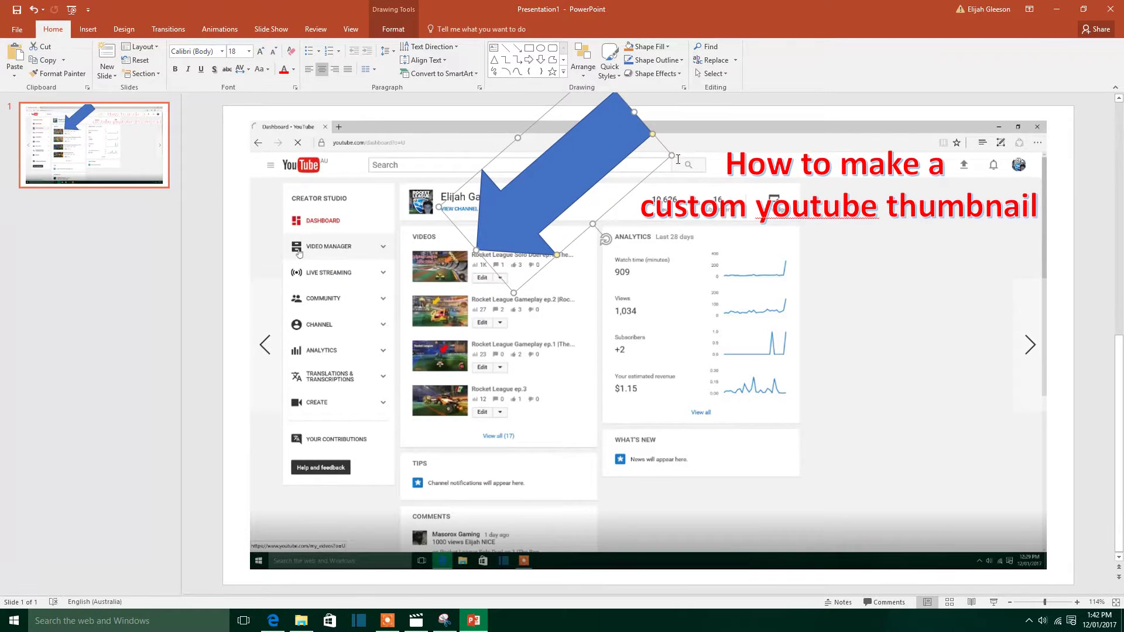
left_click_drag(669, 155, 609, 193)
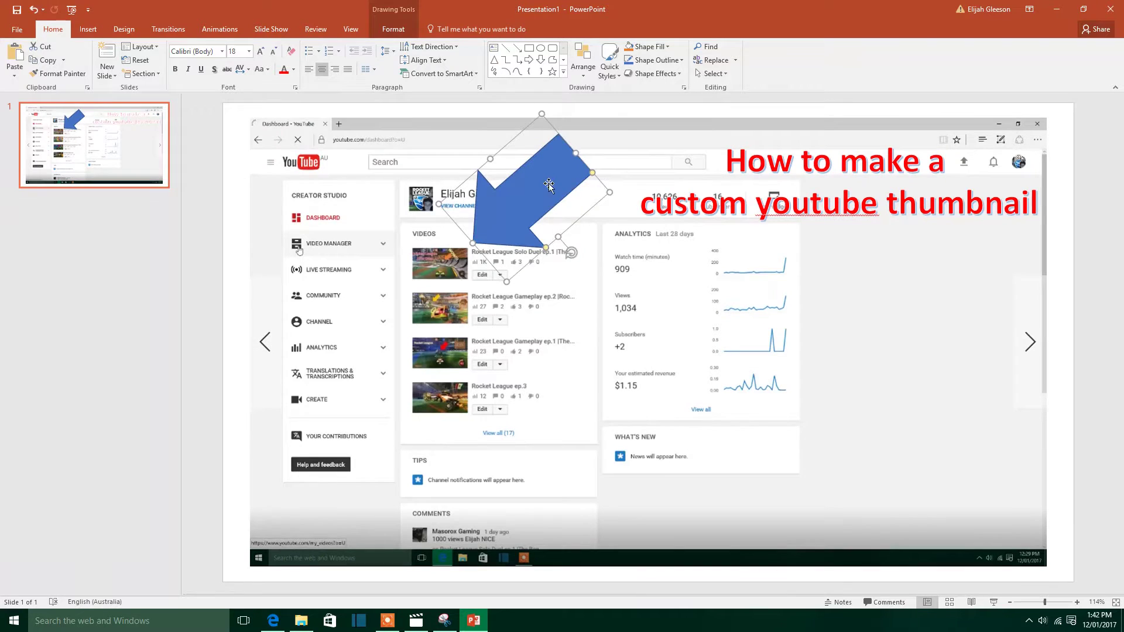
right_click(550, 186)
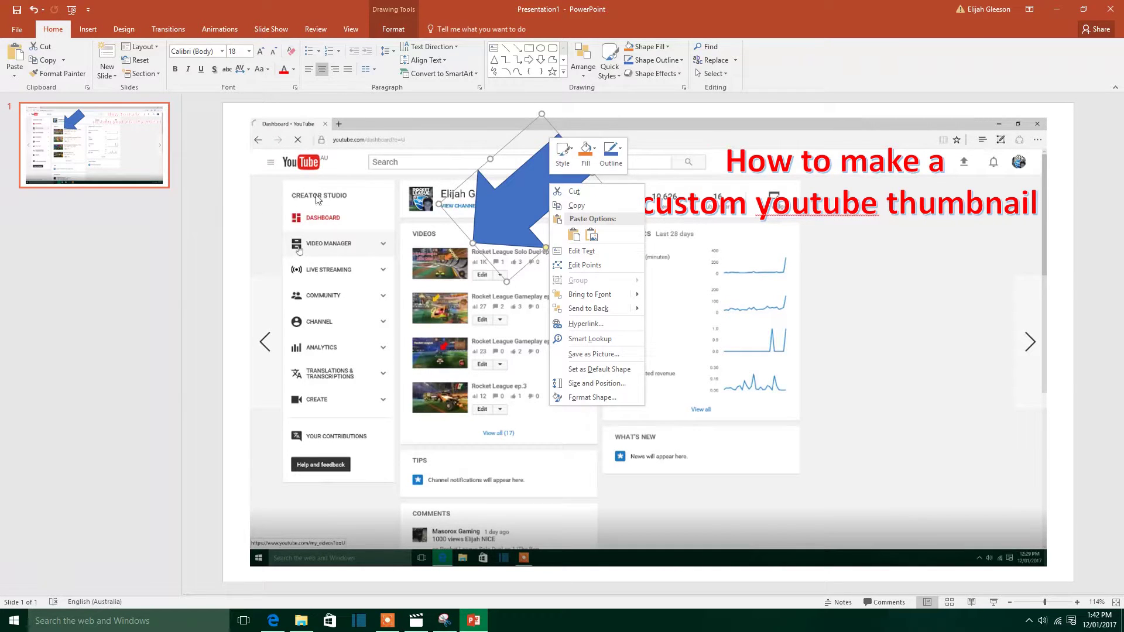
left_click(195, 265)
left_click(211, 210)
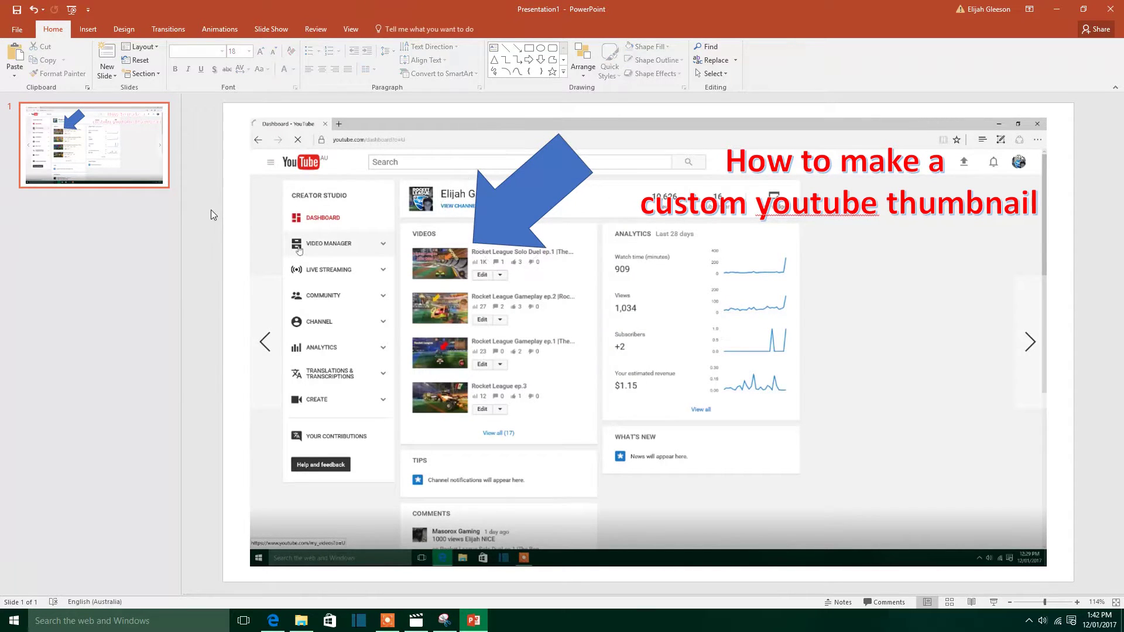
Step: Launch Snipping Tool from Windows search, closing the leftover capture window
left_click(149, 620)
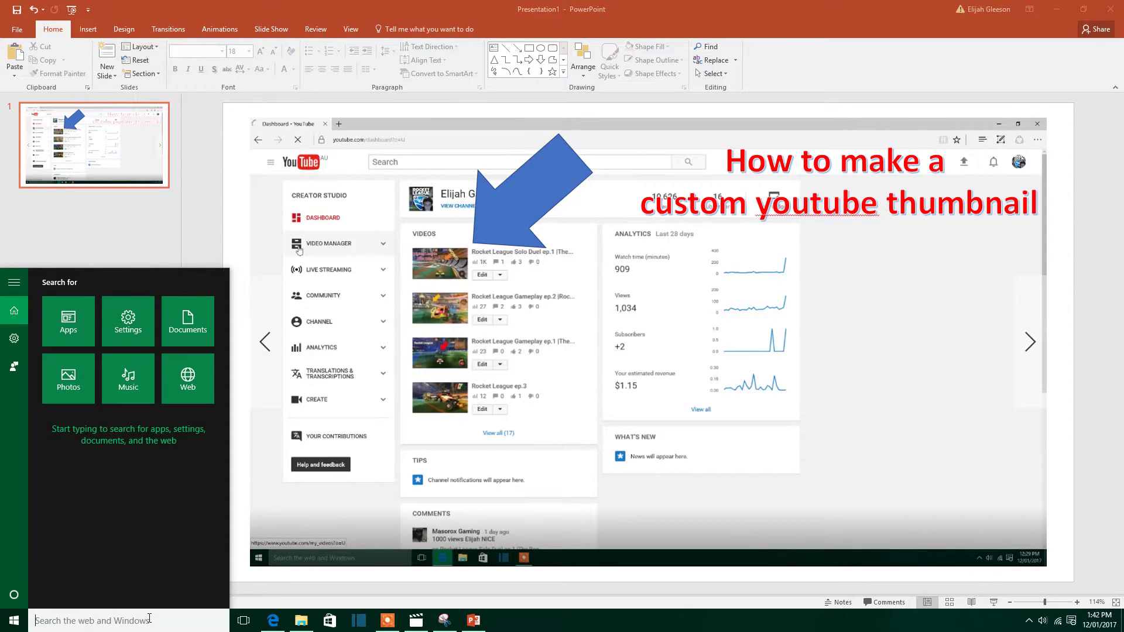
type("snip")
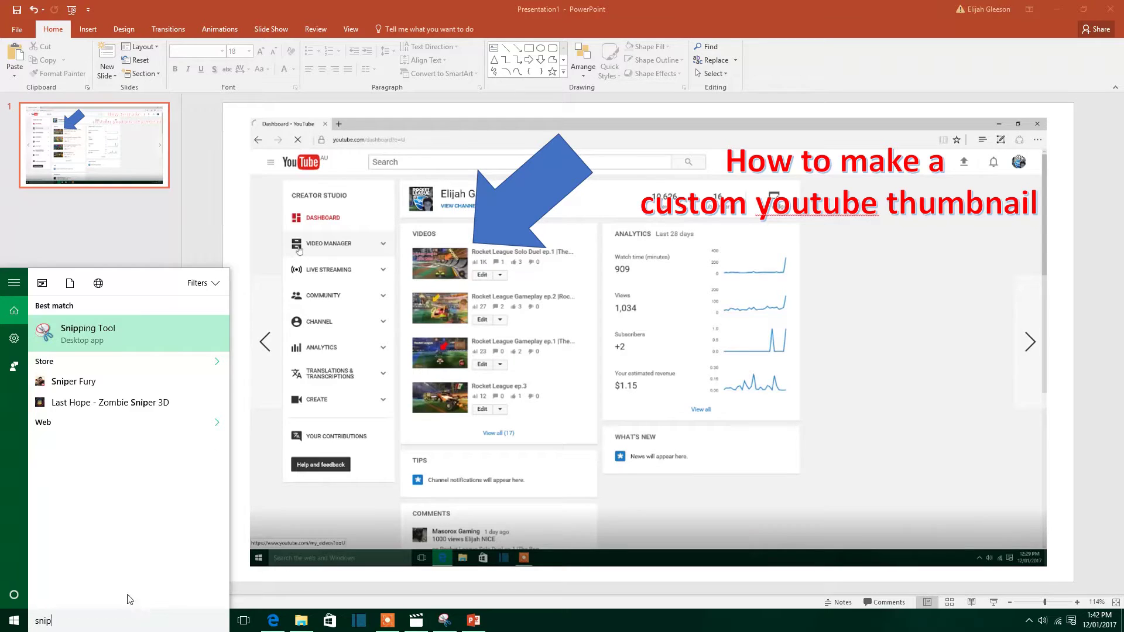
left_click(81, 343)
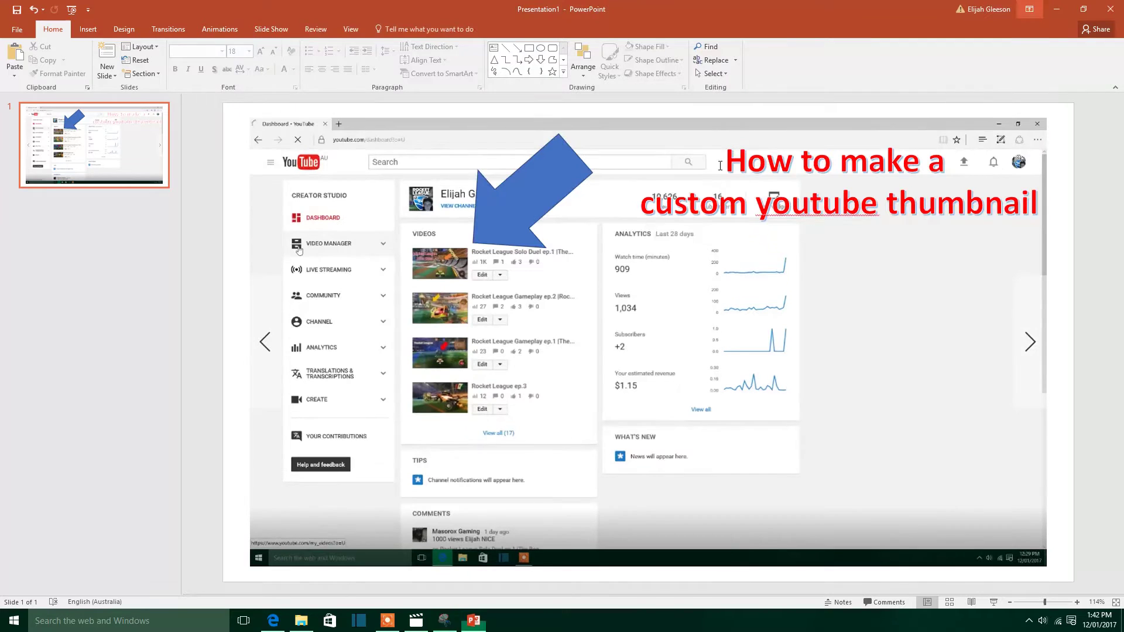
left_click(1032, 9)
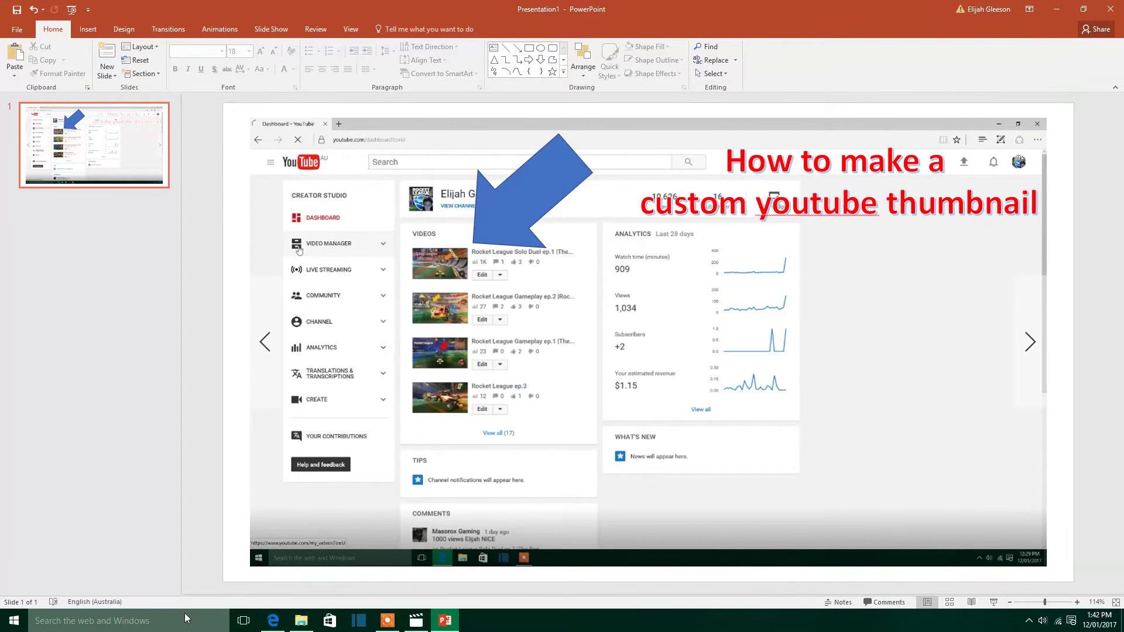
left_click(140, 625)
type("snip")
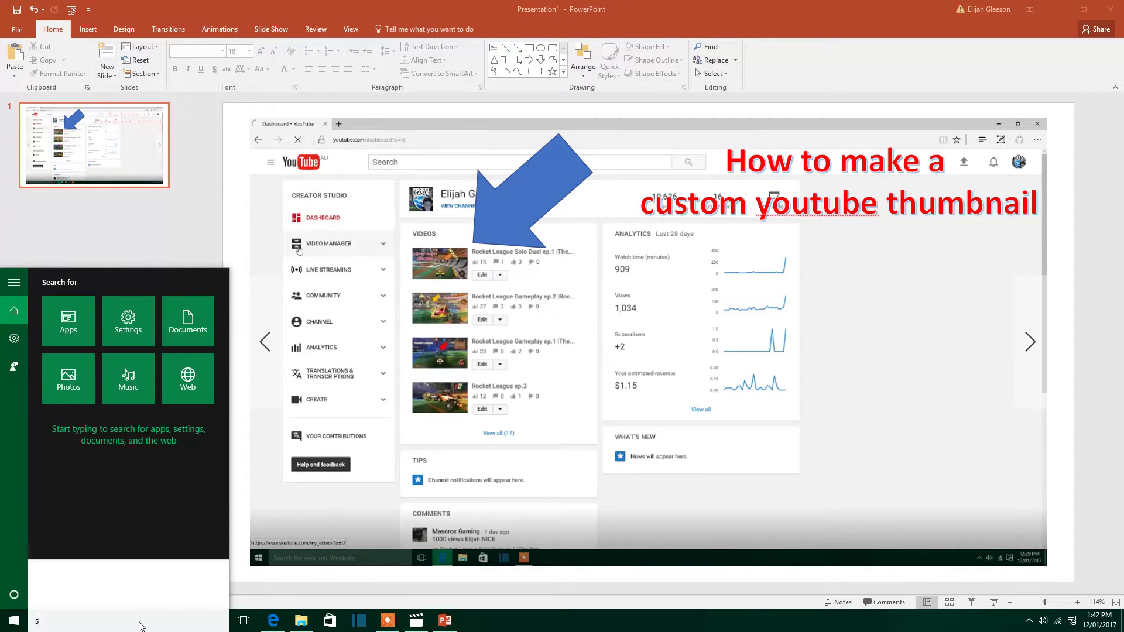
left_click(177, 334)
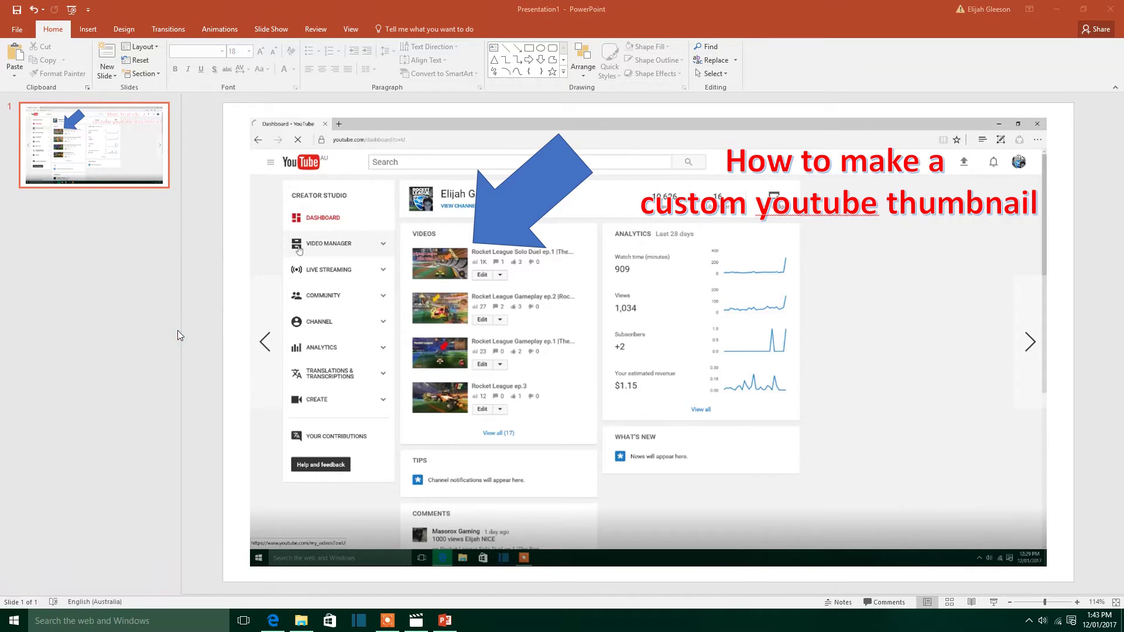
Step: Snip the whole slide from corner to corner
left_click_drag(583, 546, 600, 589)
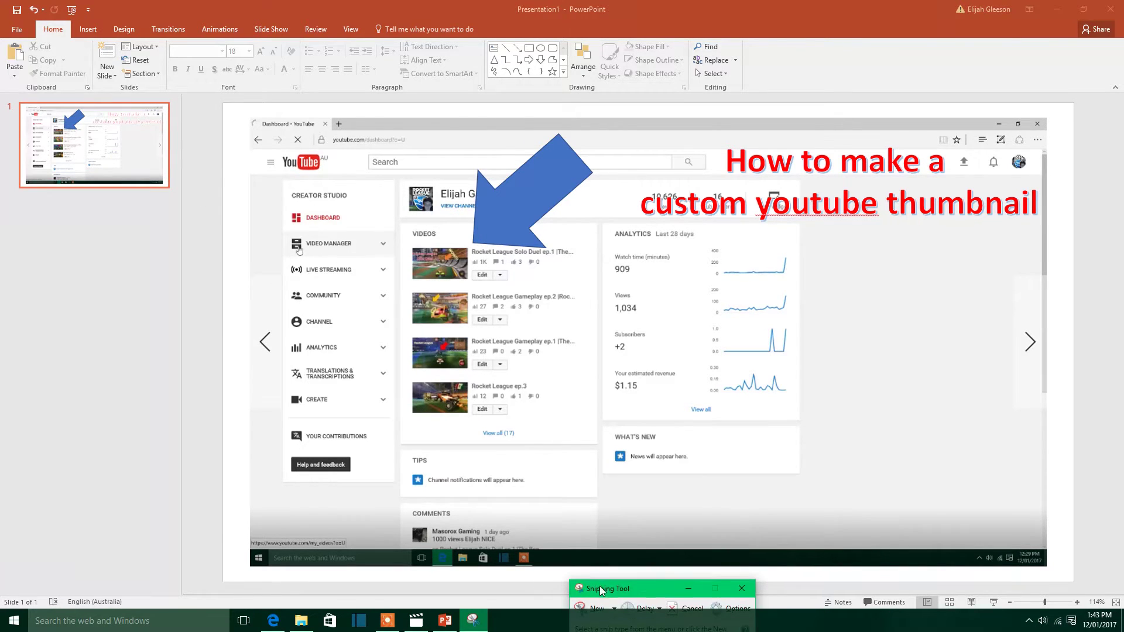
left_click(188, 444)
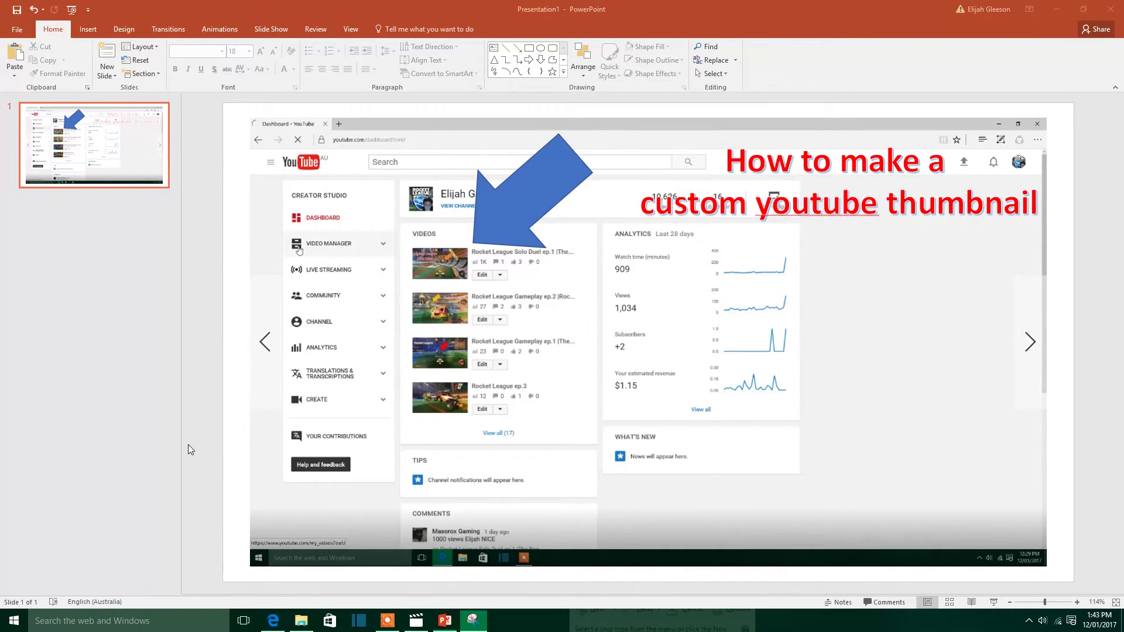
left_click(486, 614)
left_click(582, 608)
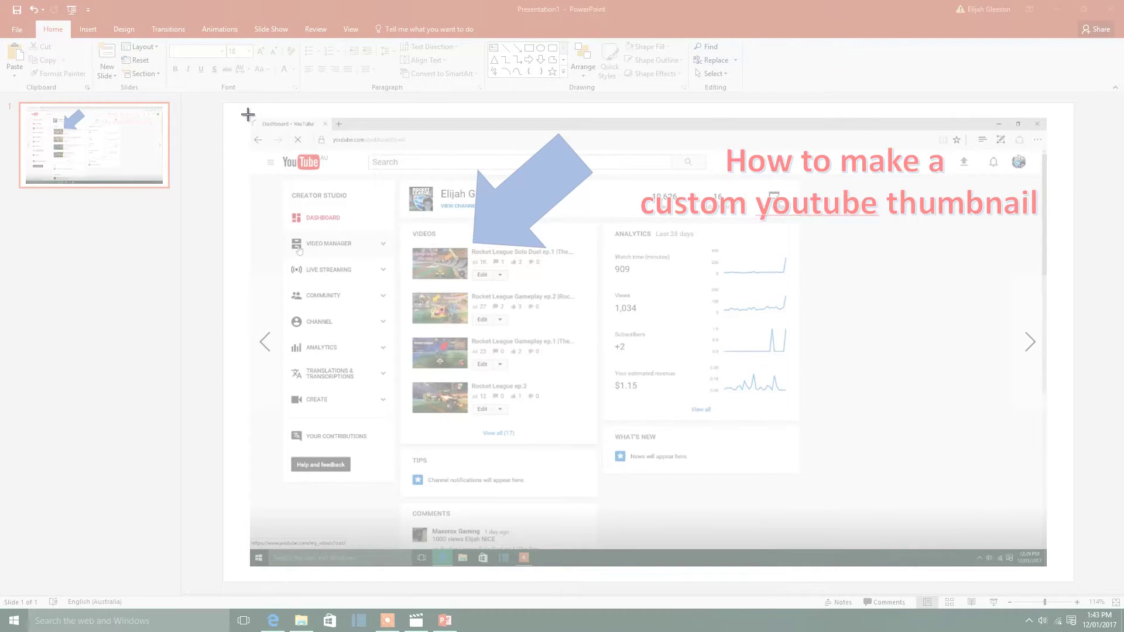
left_click_drag(246, 114, 1046, 564)
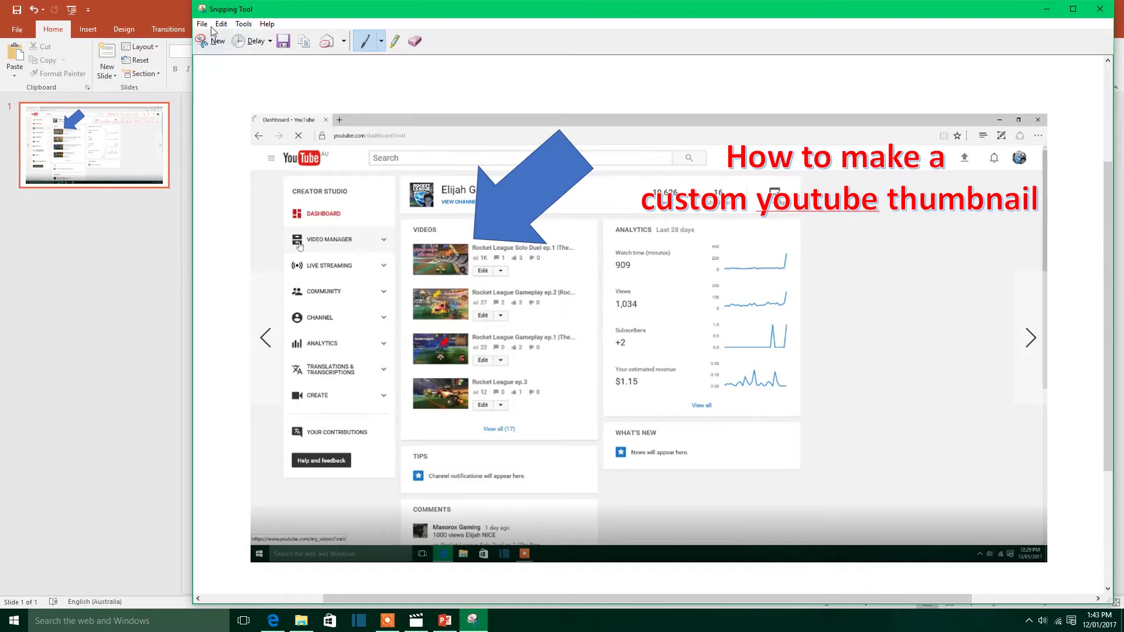
Step: Save the slide capture as PNG 'youtube fscreny' in Pictures and close Snipping Tool
left_click(202, 24)
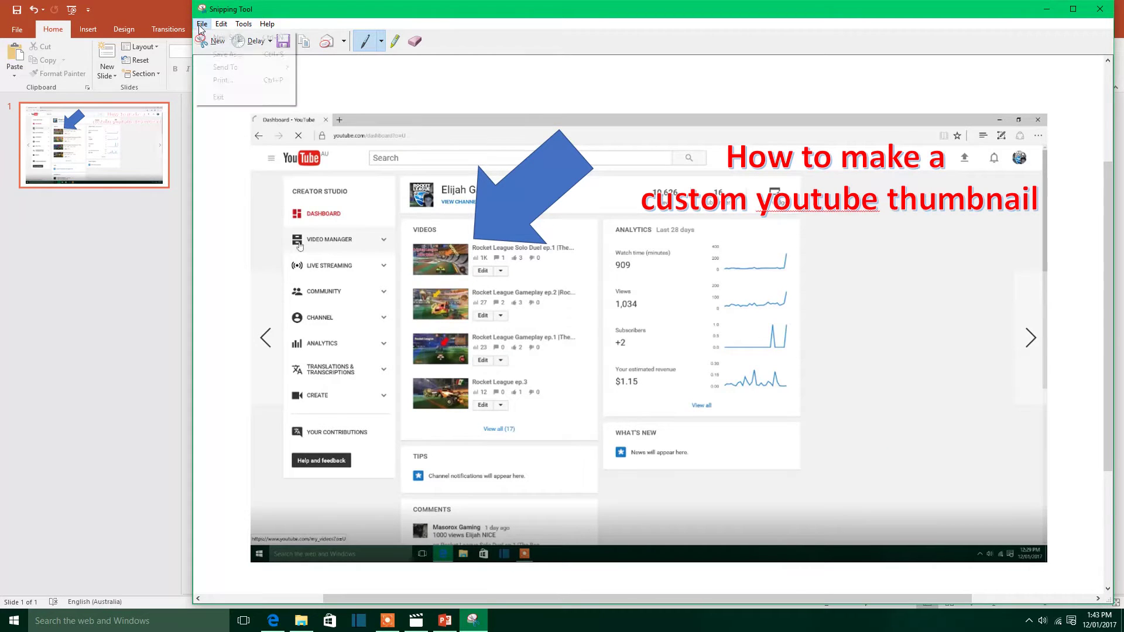
left_click(222, 55)
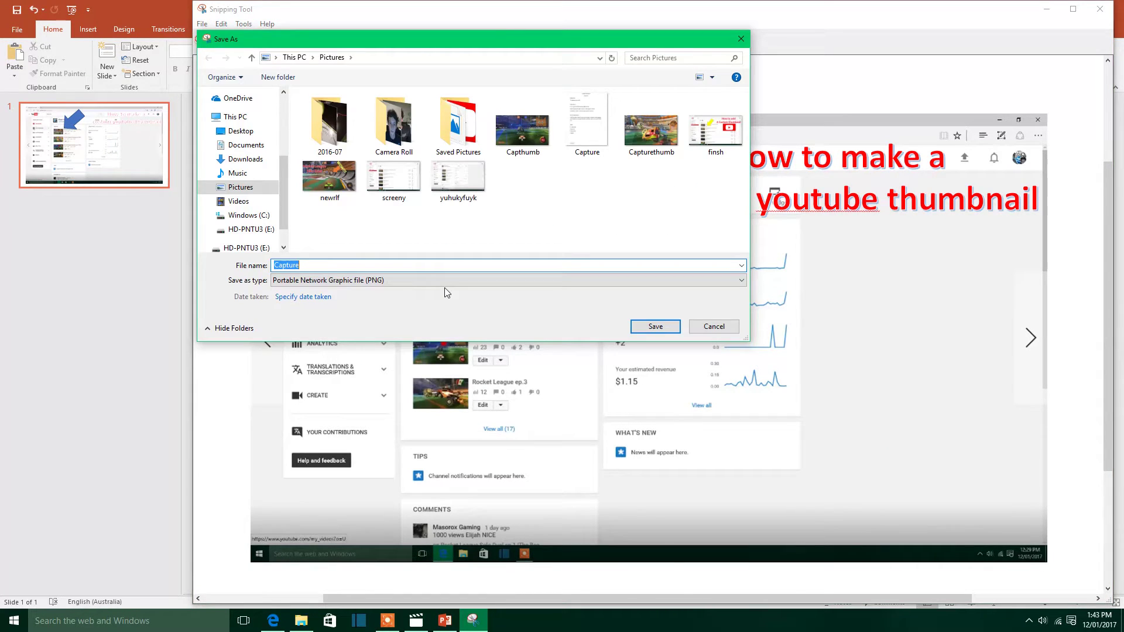
type("youtube fi")
left_click(650, 328)
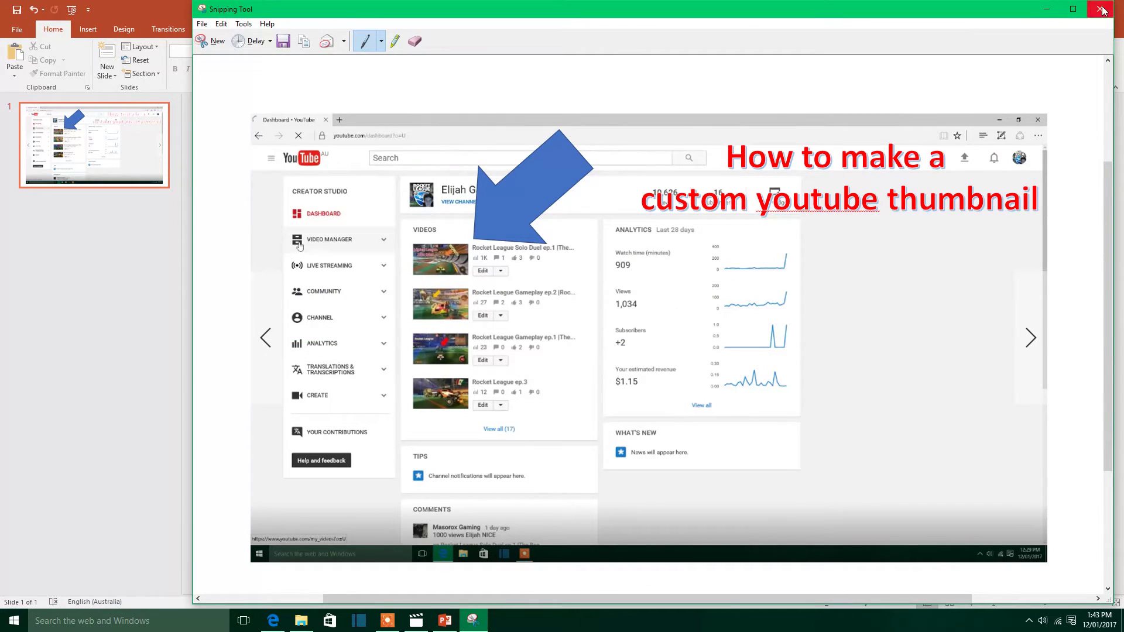
left_click(1100, 9)
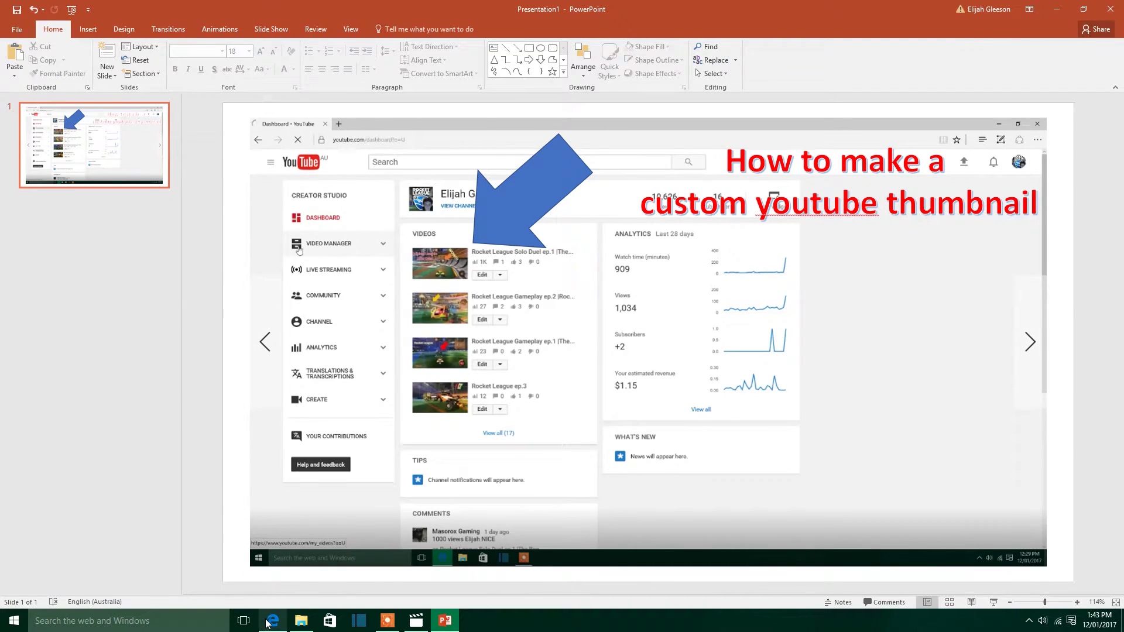
Step: In Creator Studio's Video Manager, open the newest video's edit page
left_click(273, 620)
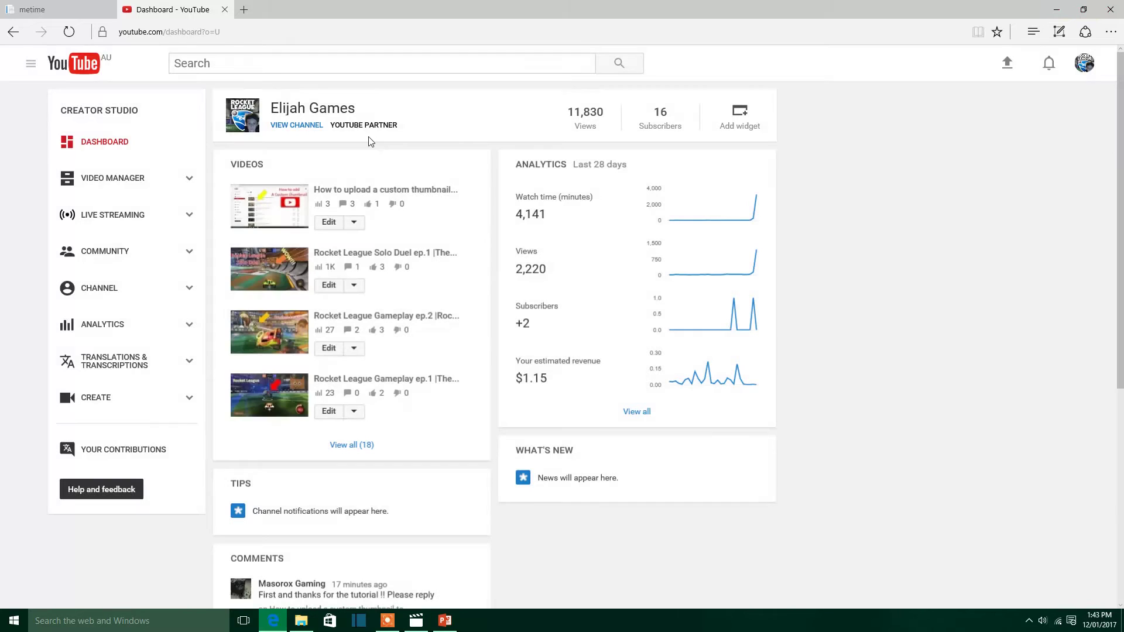
left_click(1080, 69)
left_click(980, 153)
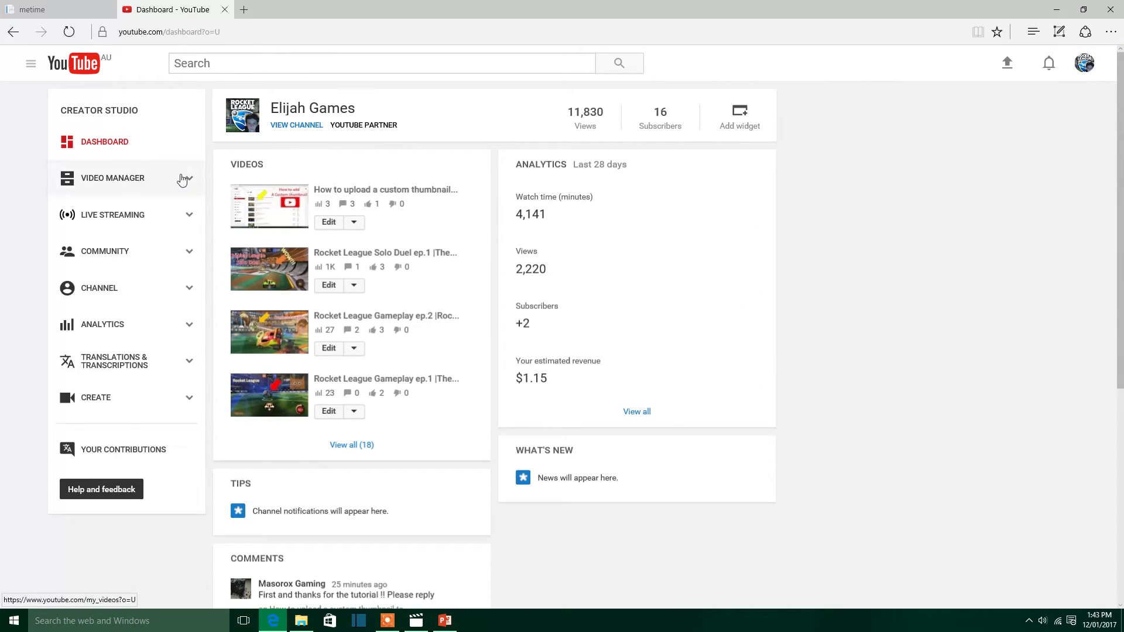
left_click(102, 175)
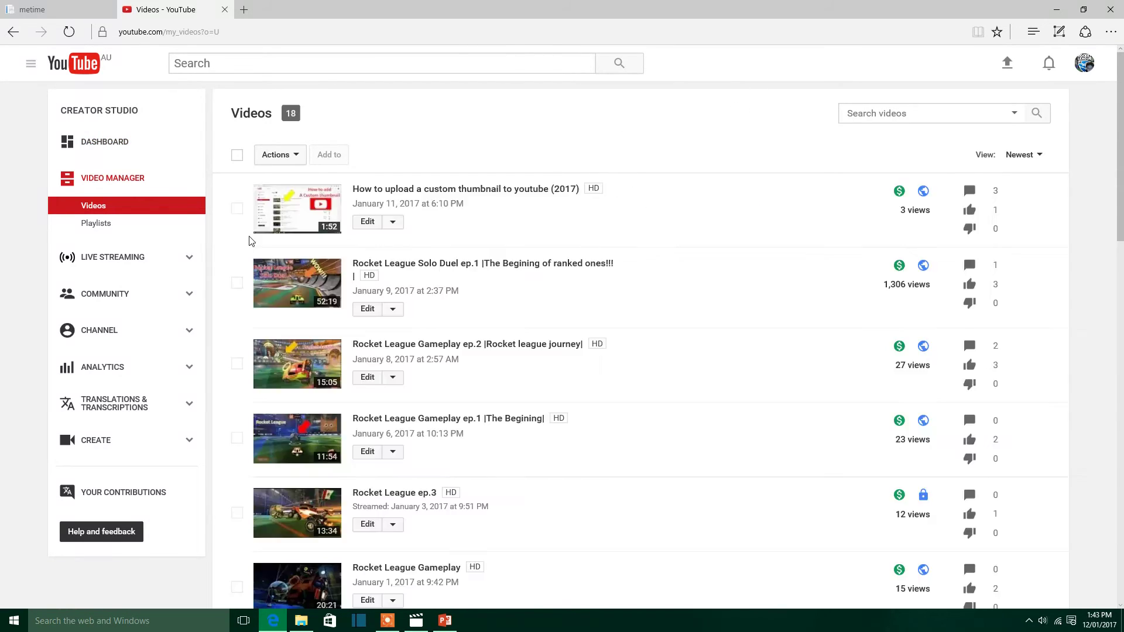
left_click(359, 227)
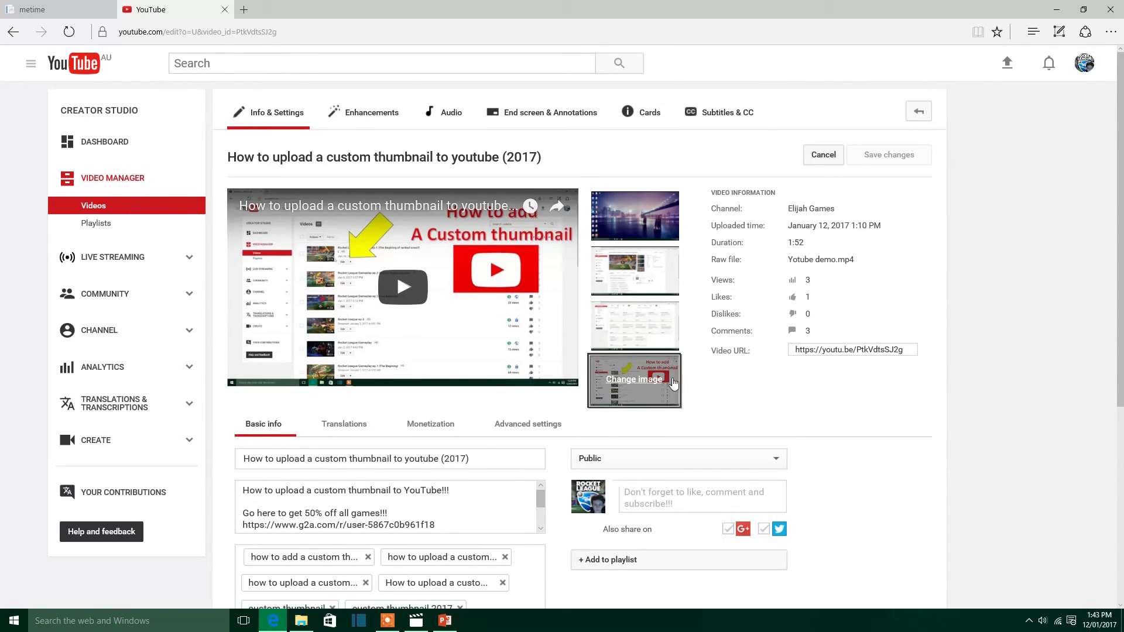
left_click(440, 622)
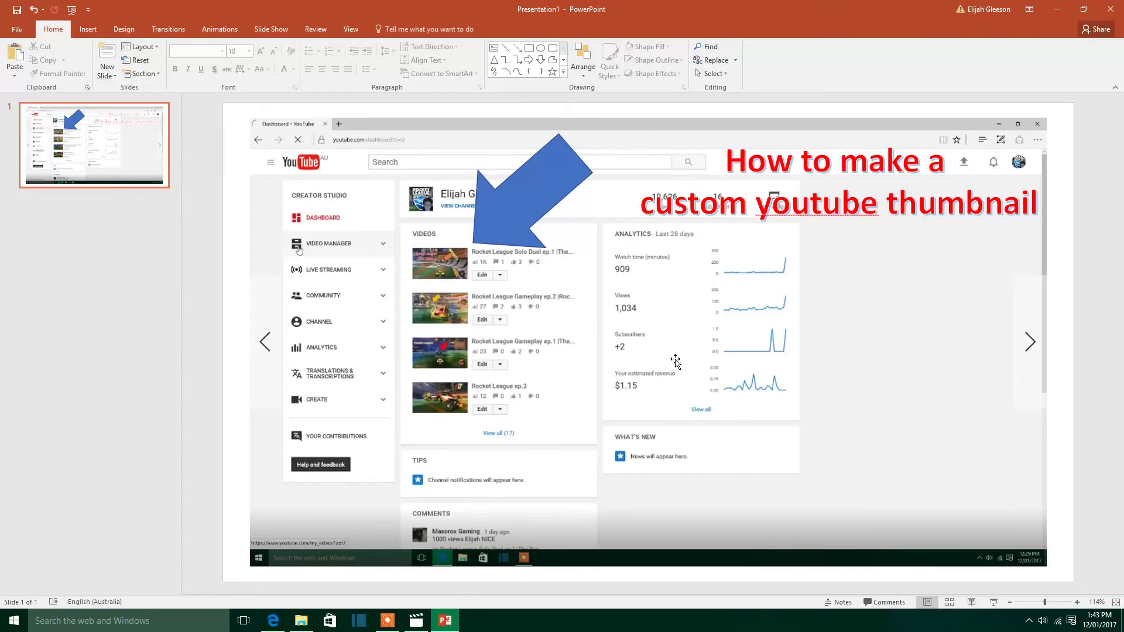
left_click(1048, 8)
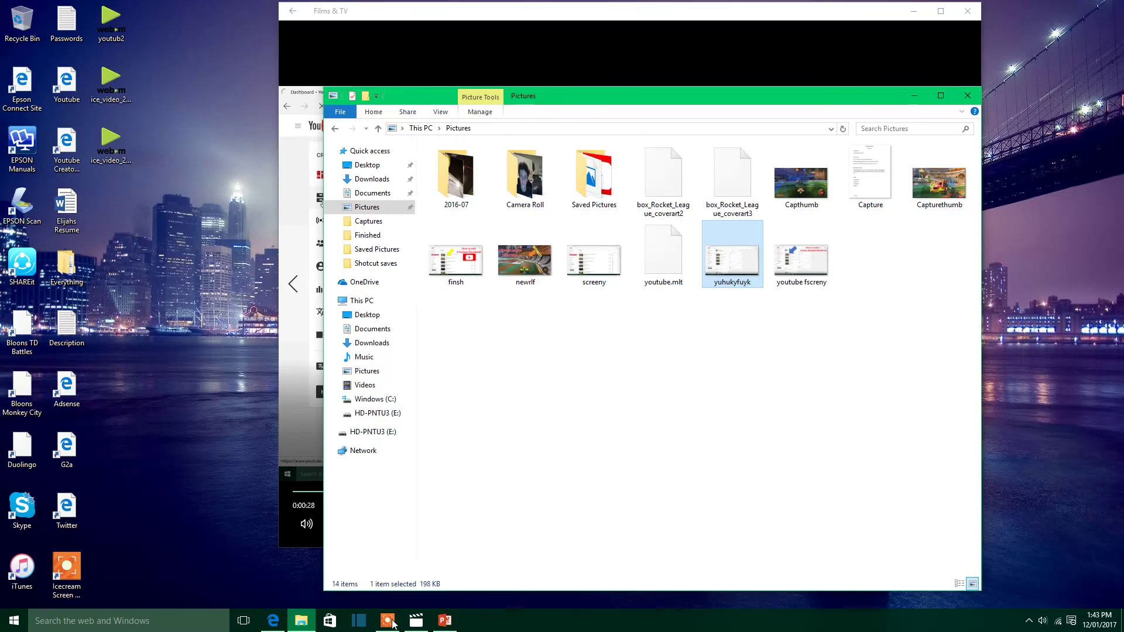